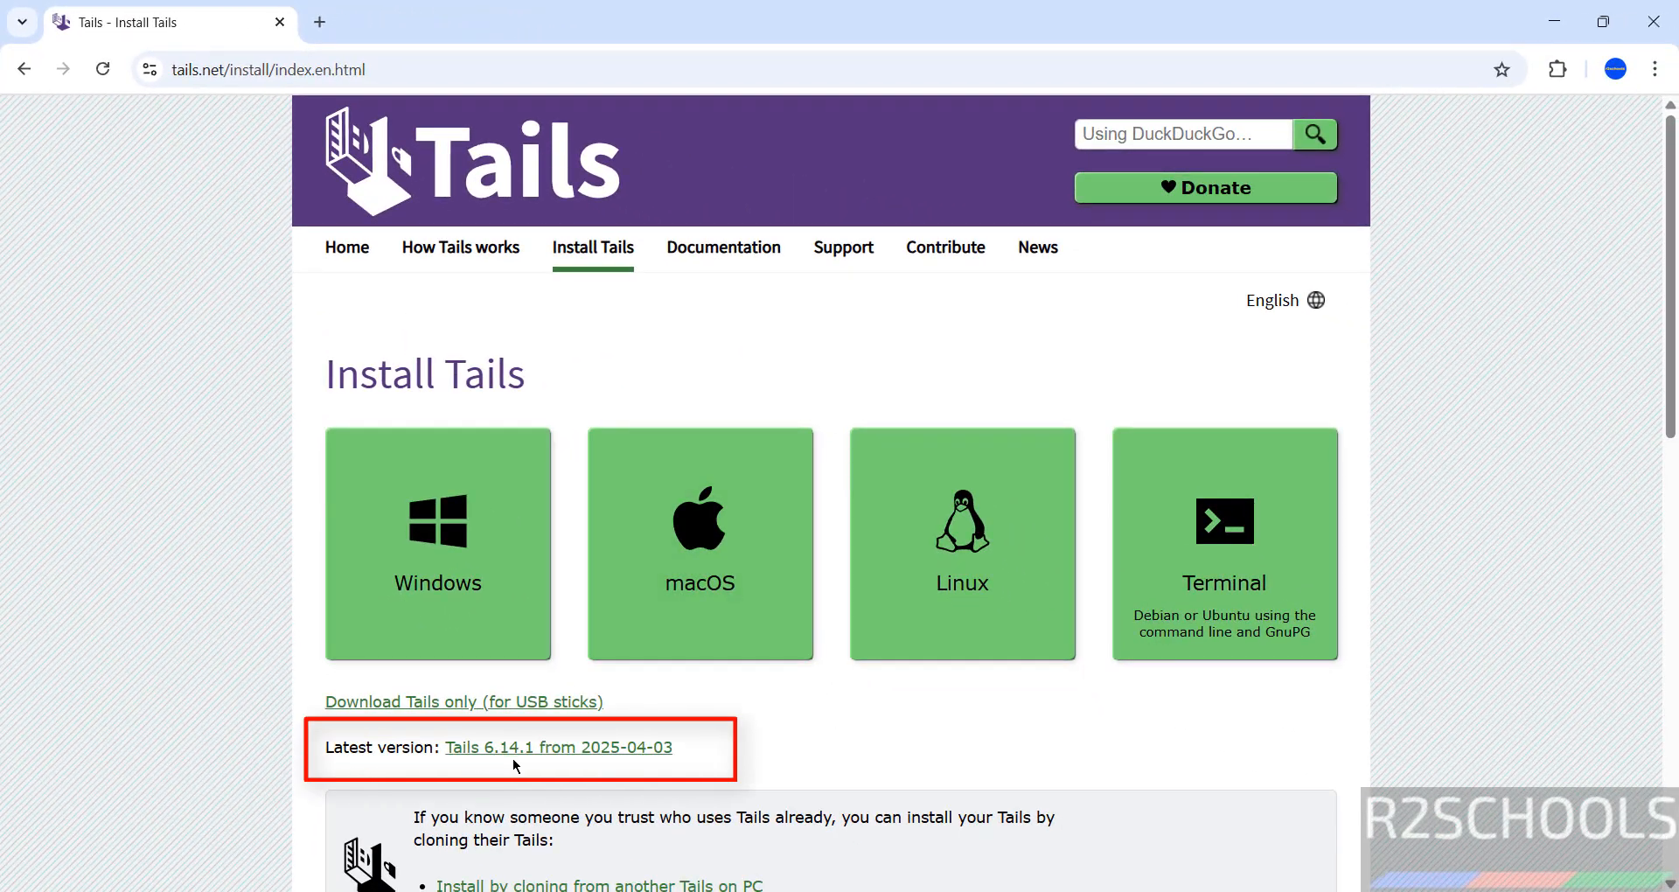
Scroll to Other options on the Install Tails page and follow the 'Burning a Tails DVD' link
scroll(749, 726, "down", 8)
scroll(749, 726, "down", 4)
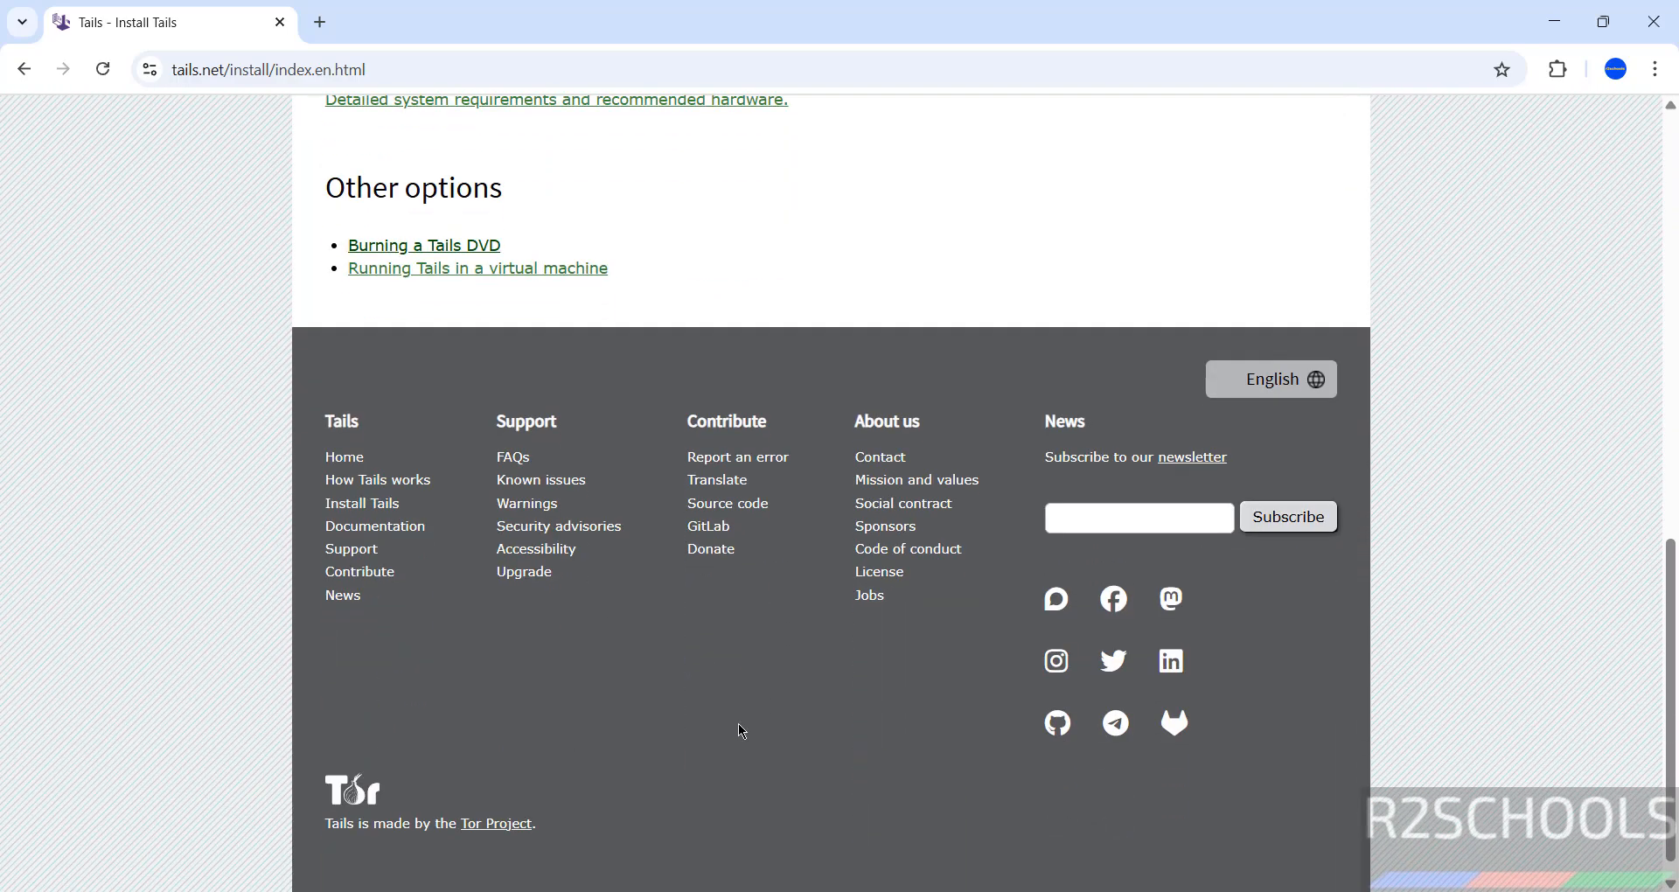
left_click(442, 247)
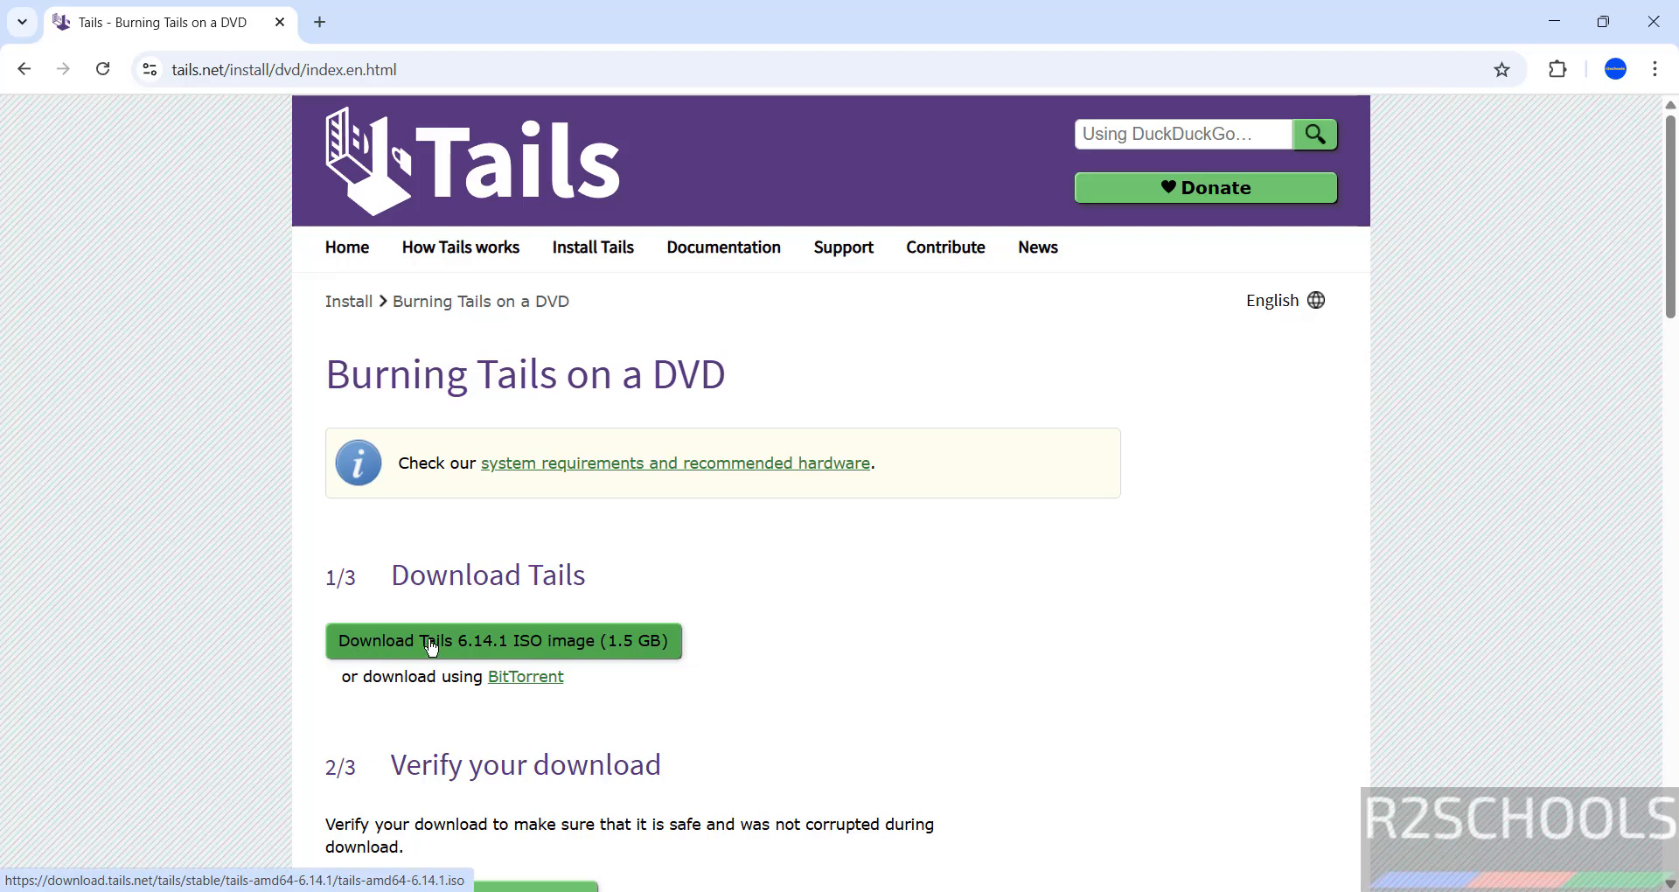
Start the Tails 6.14.1 ISO download, then cancel and remove the duplicate download in Chrome
left_click(558, 642)
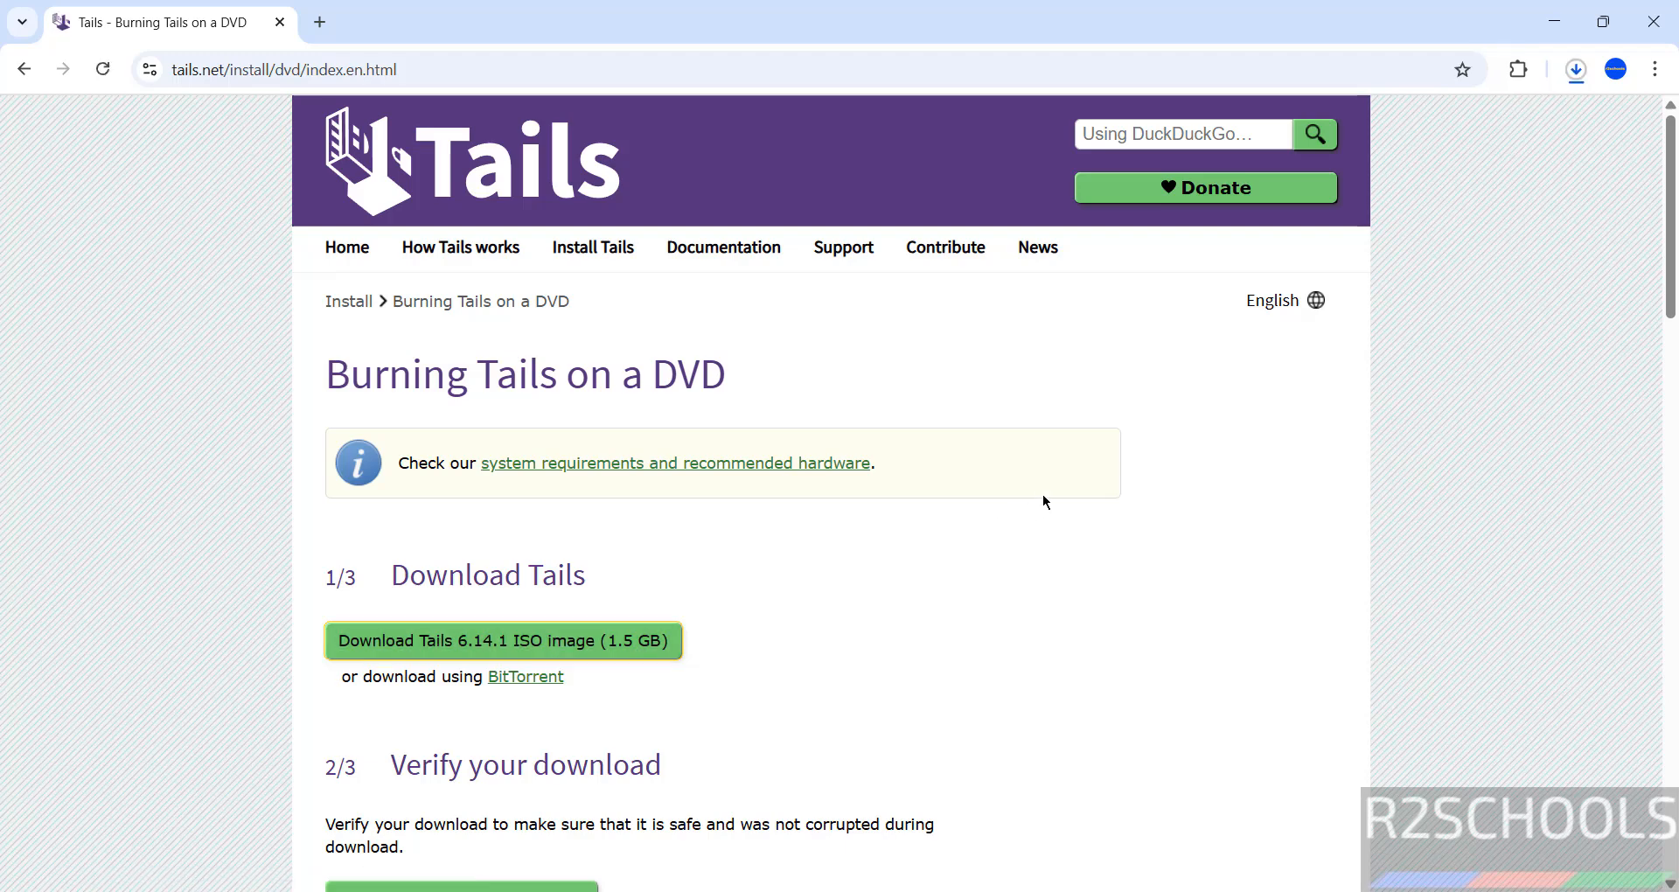
key("ctrl+j")
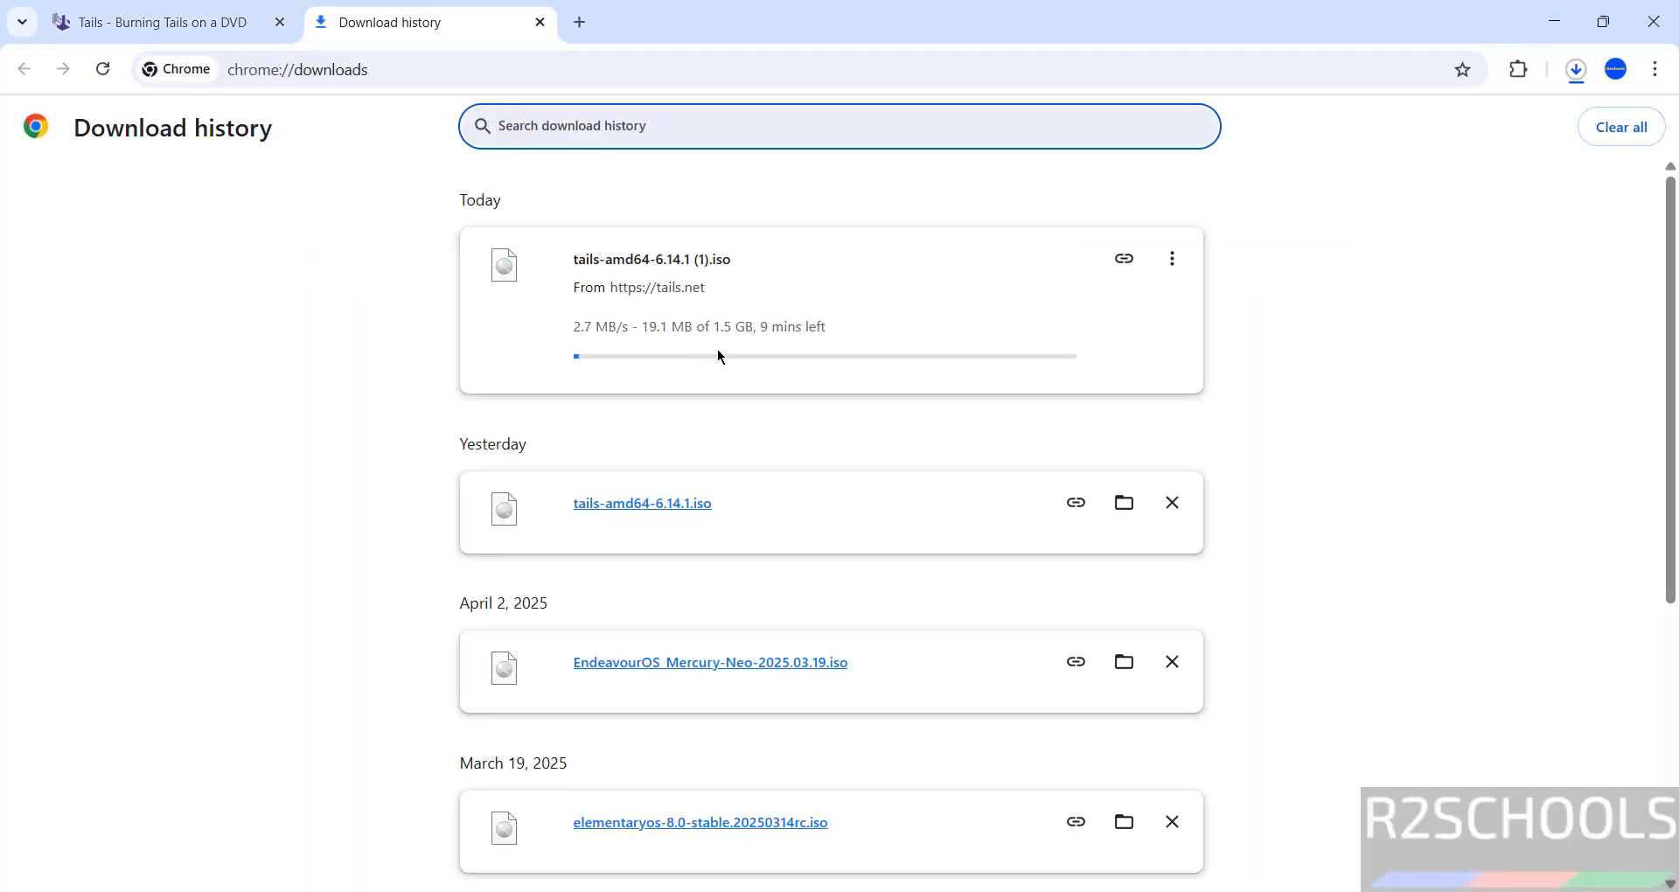
left_click(1172, 258)
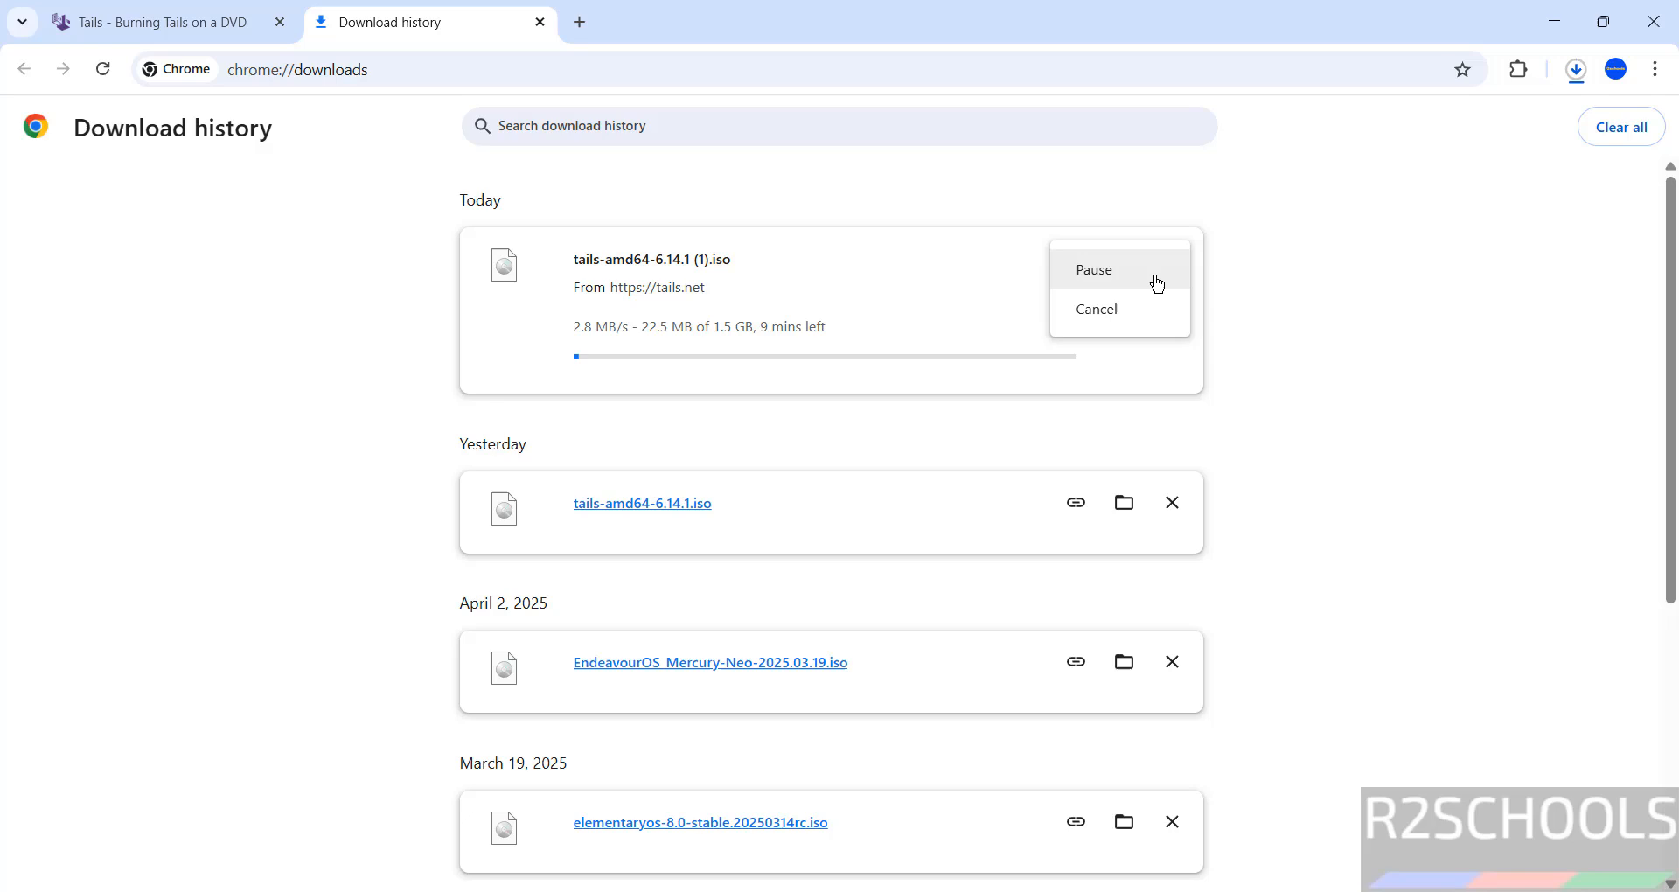
left_click(1099, 310)
left_click(1172, 259)
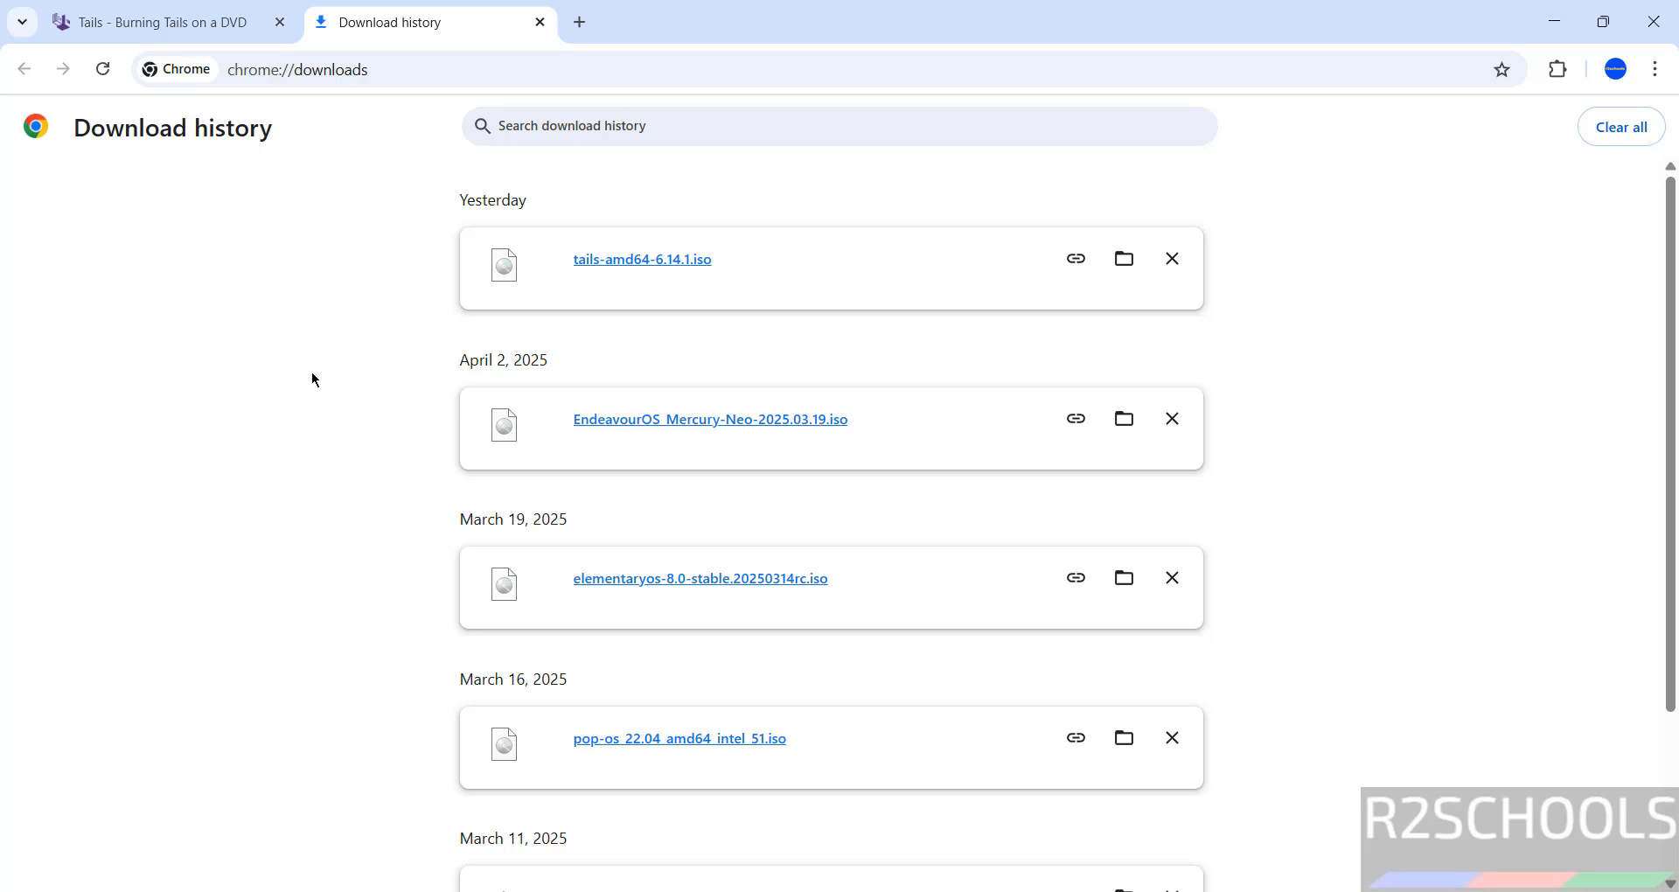
Launch Oracle VirtualBox by searching 'virt' in Windows search
key("super")
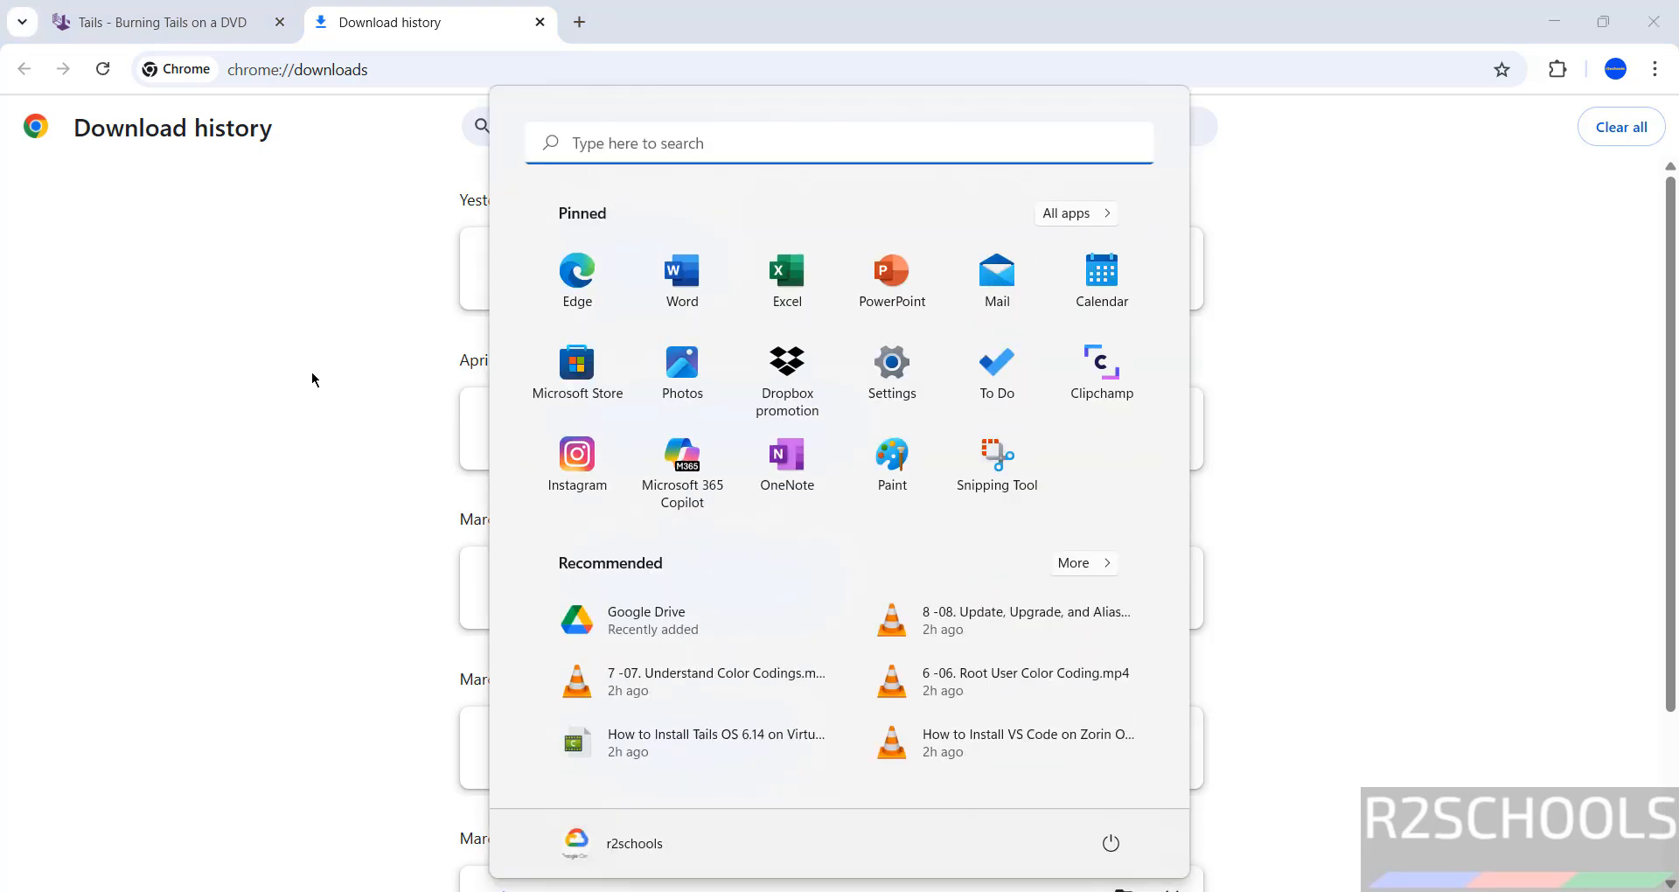
type("virt")
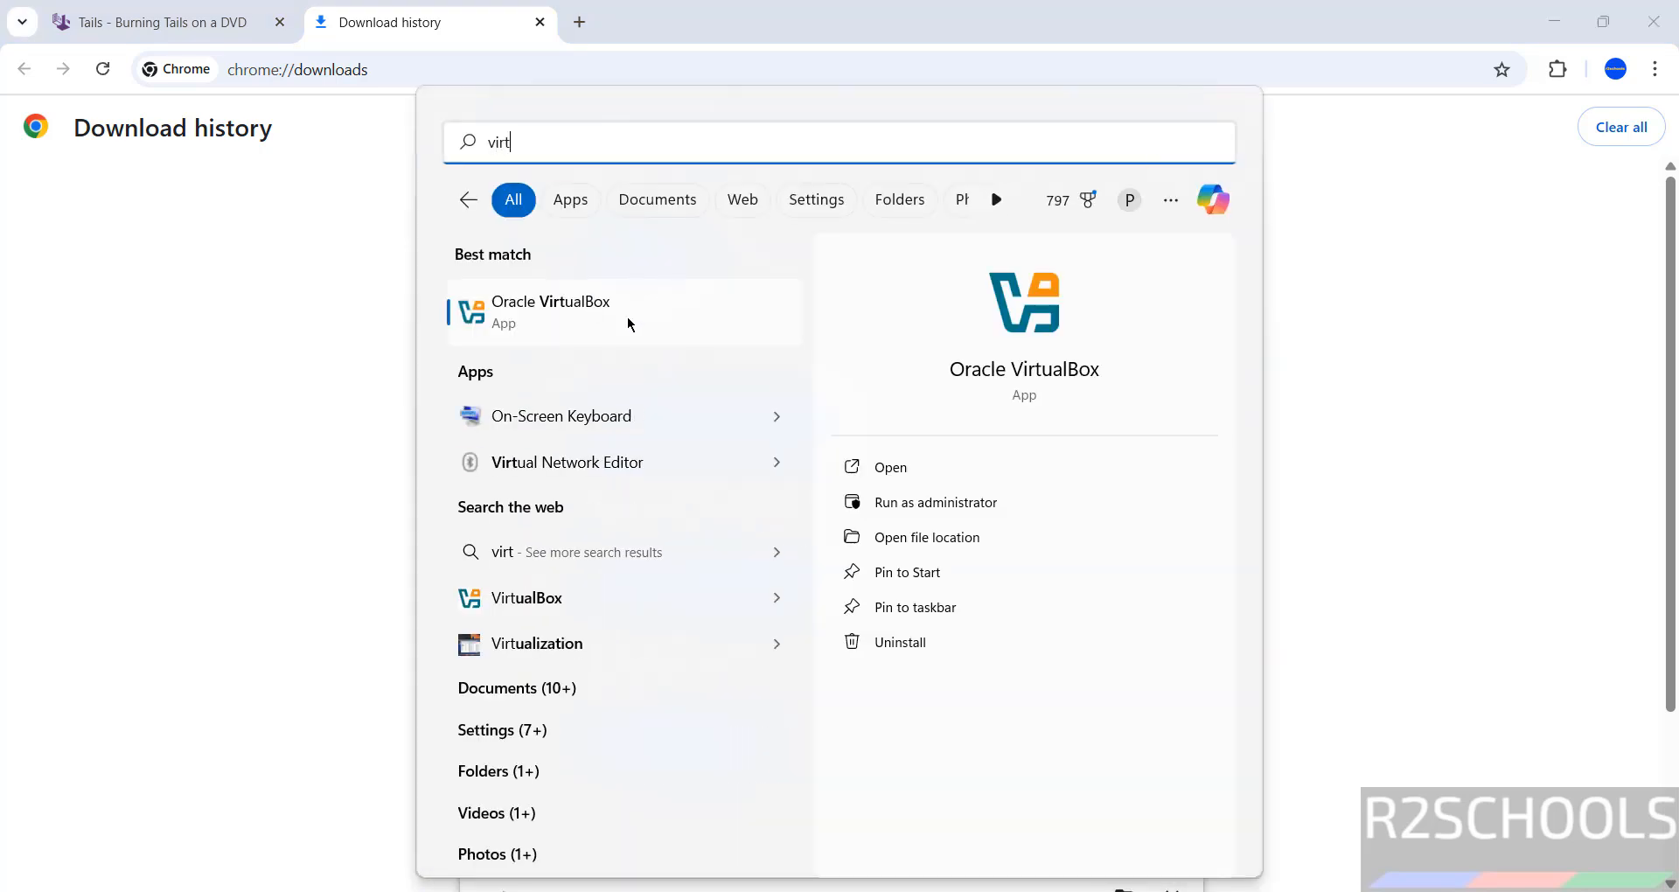
key("Return")
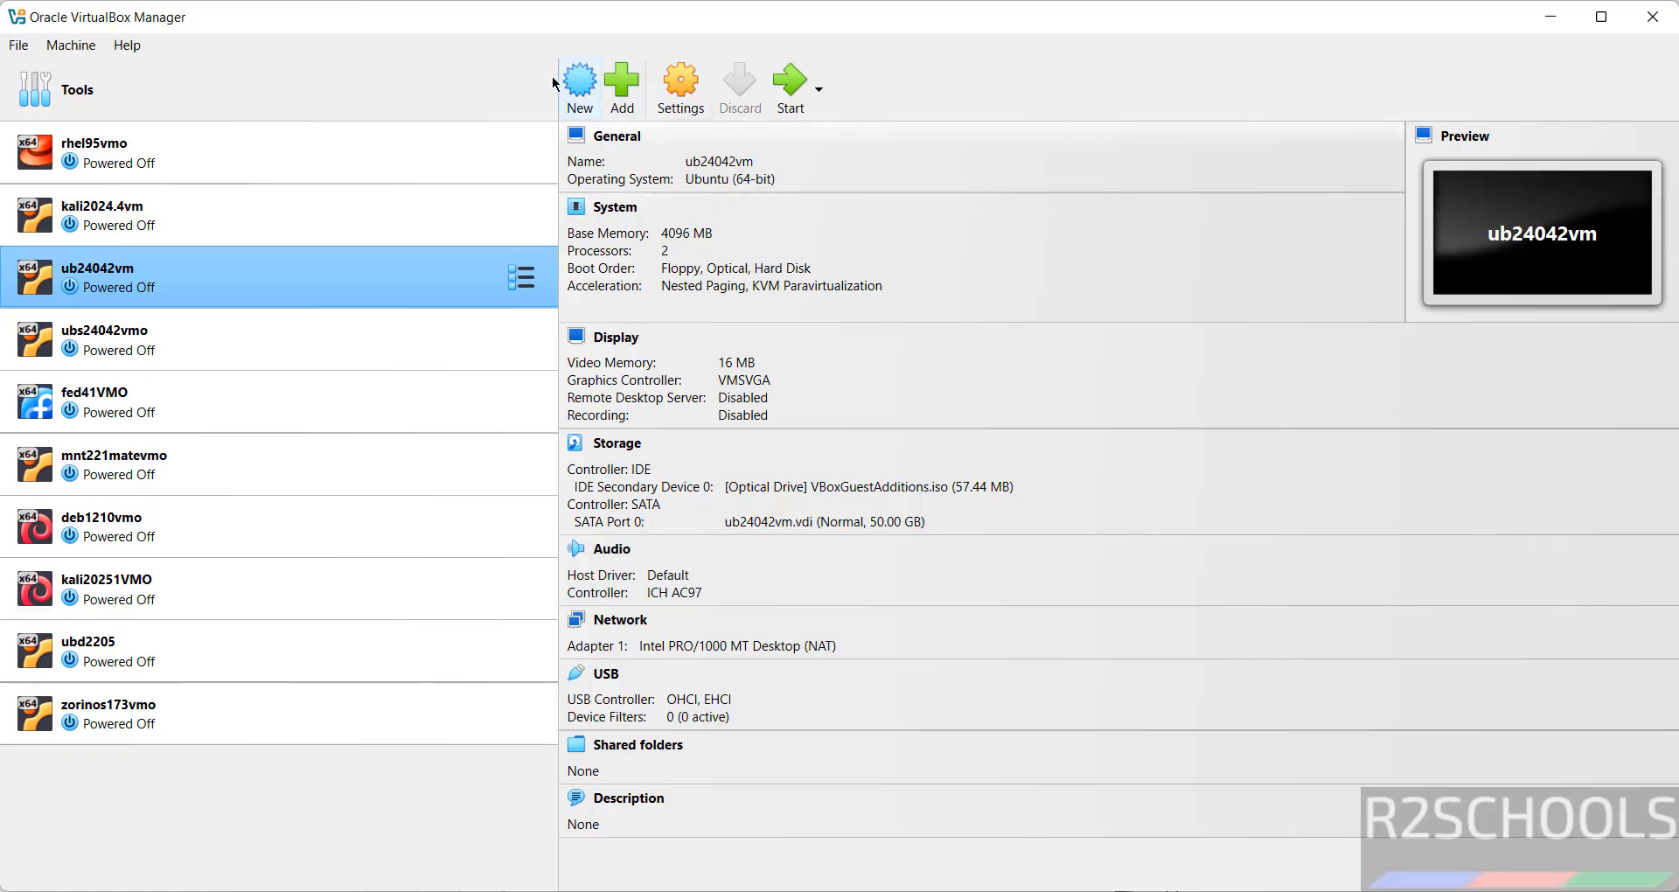
Start a new virtual machine named tailos614vmo stored in the E:\VMS folder
left_click(71, 44)
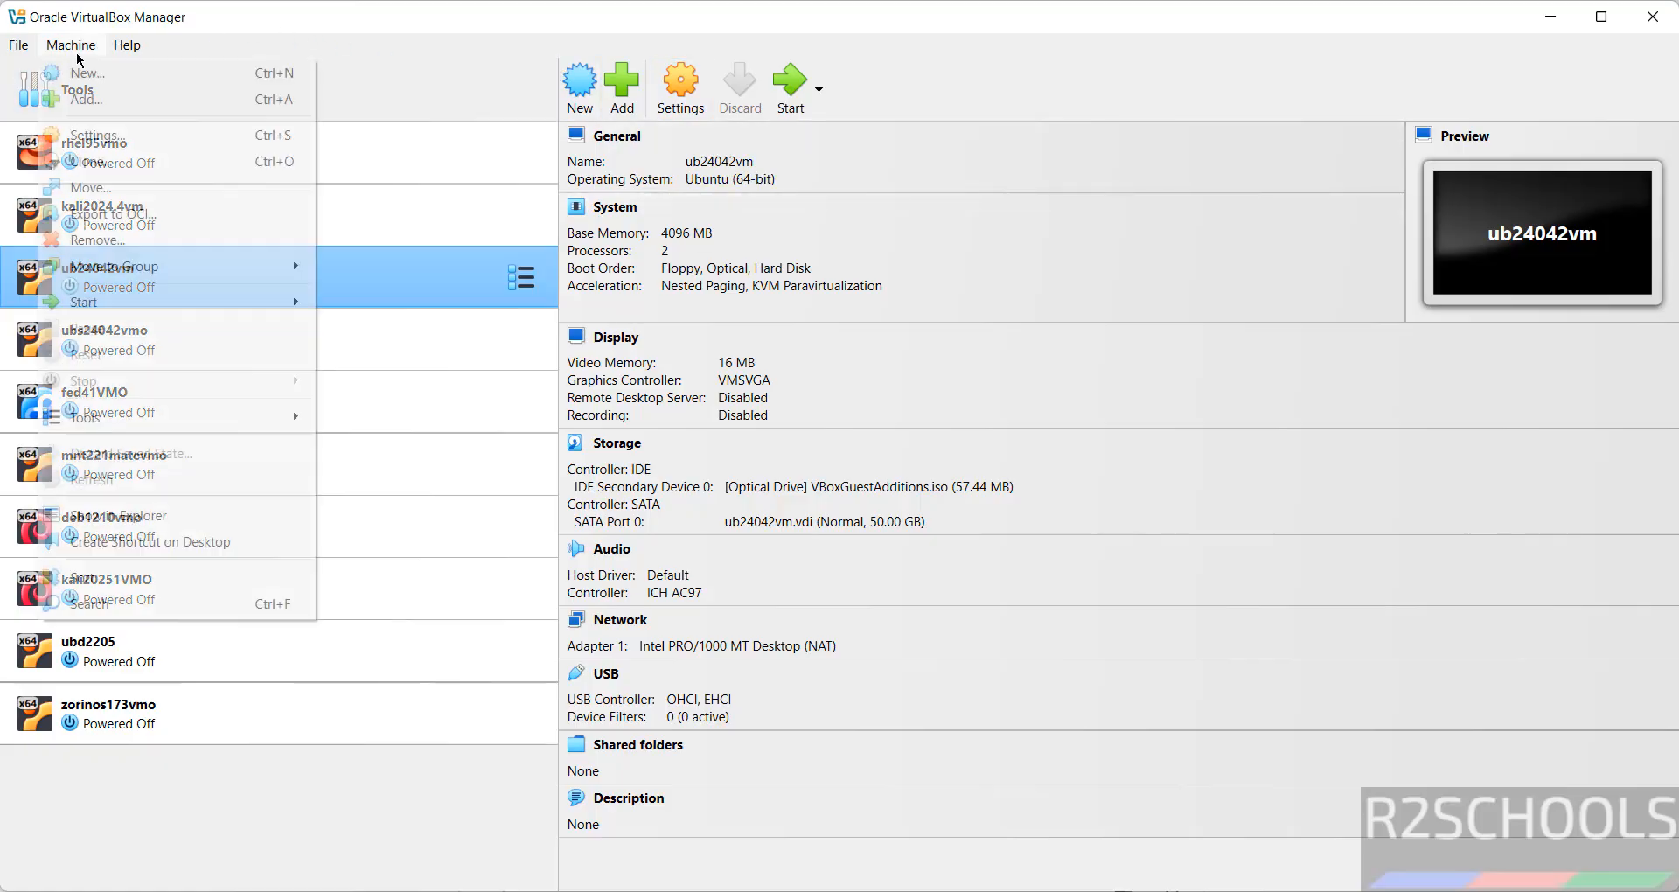
mouse_move(126, 44)
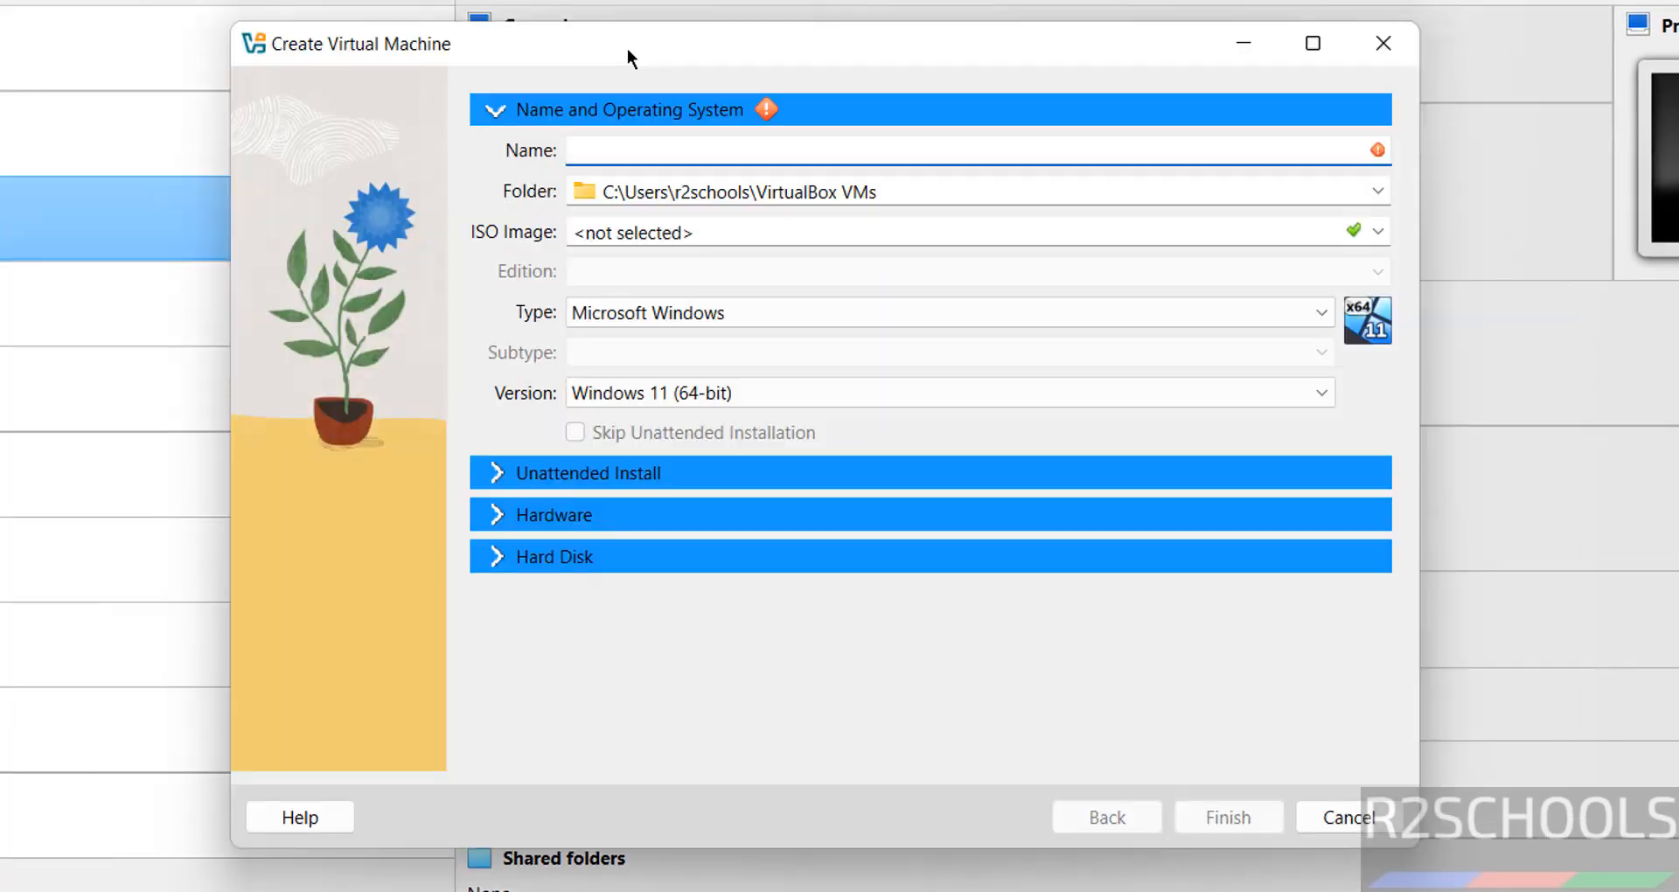
type("tailos614")
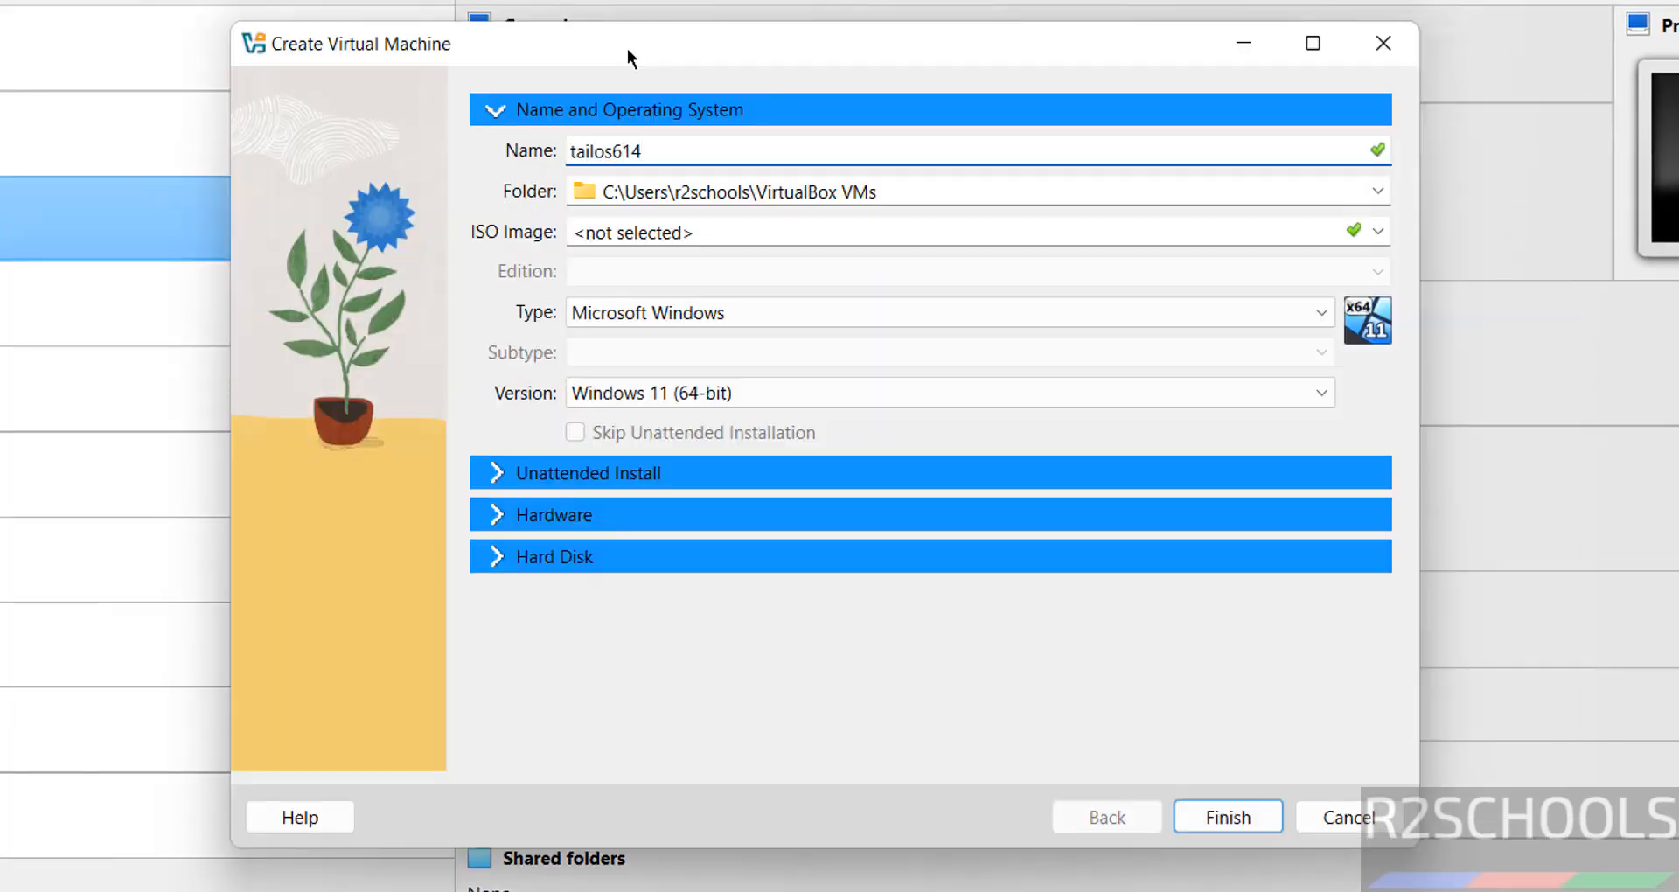
type("vmo")
key("ctrl+a")
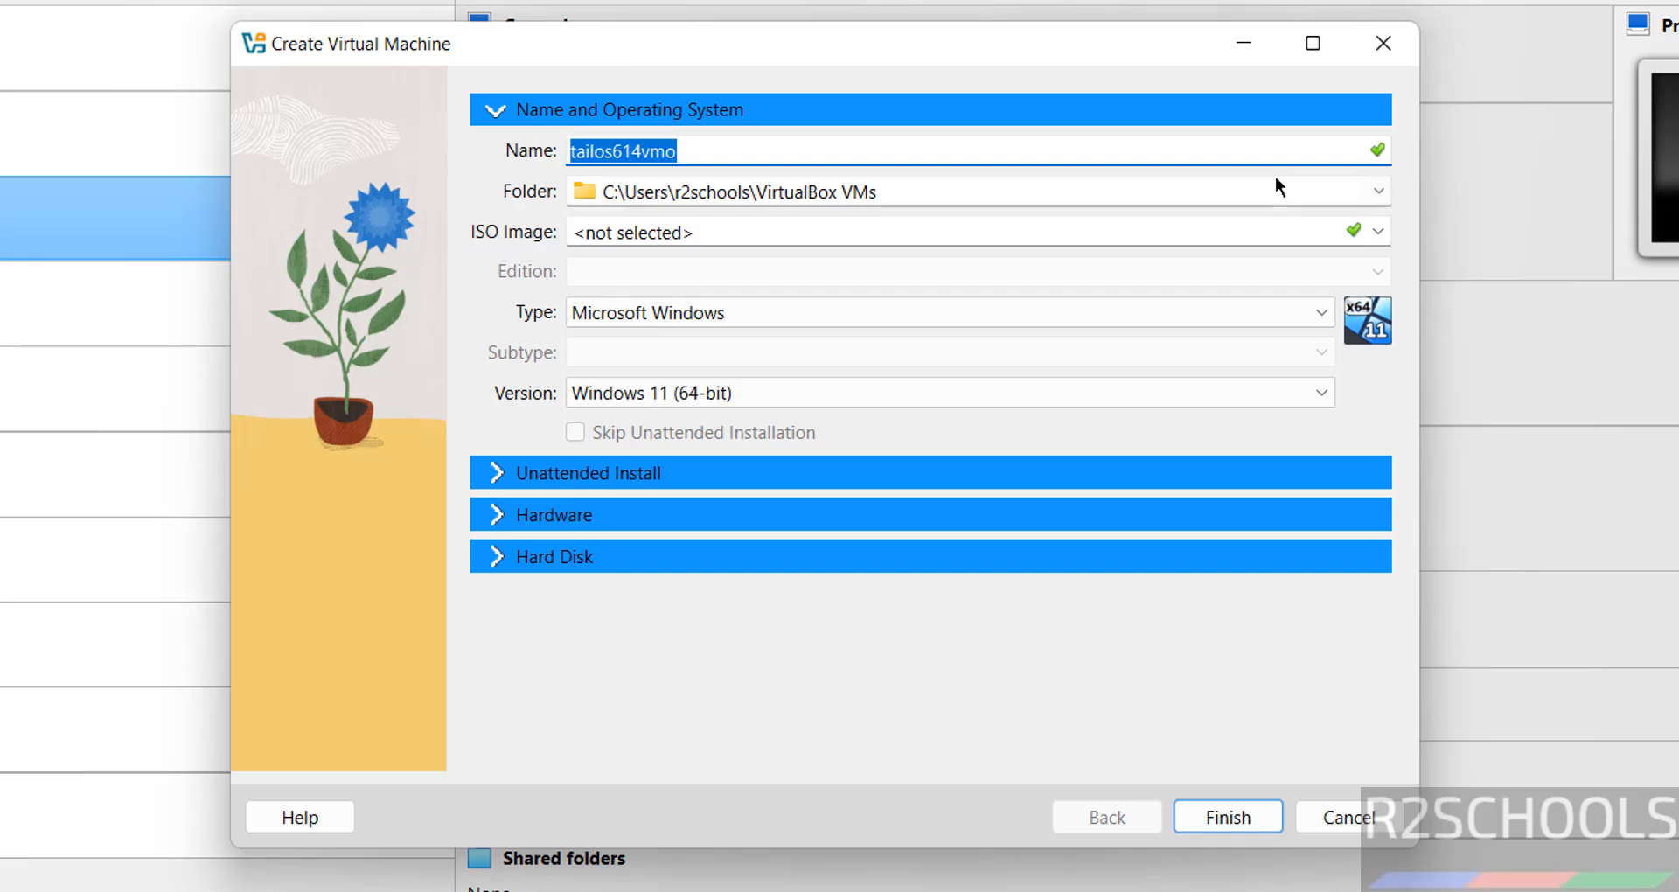
left_click(1378, 192)
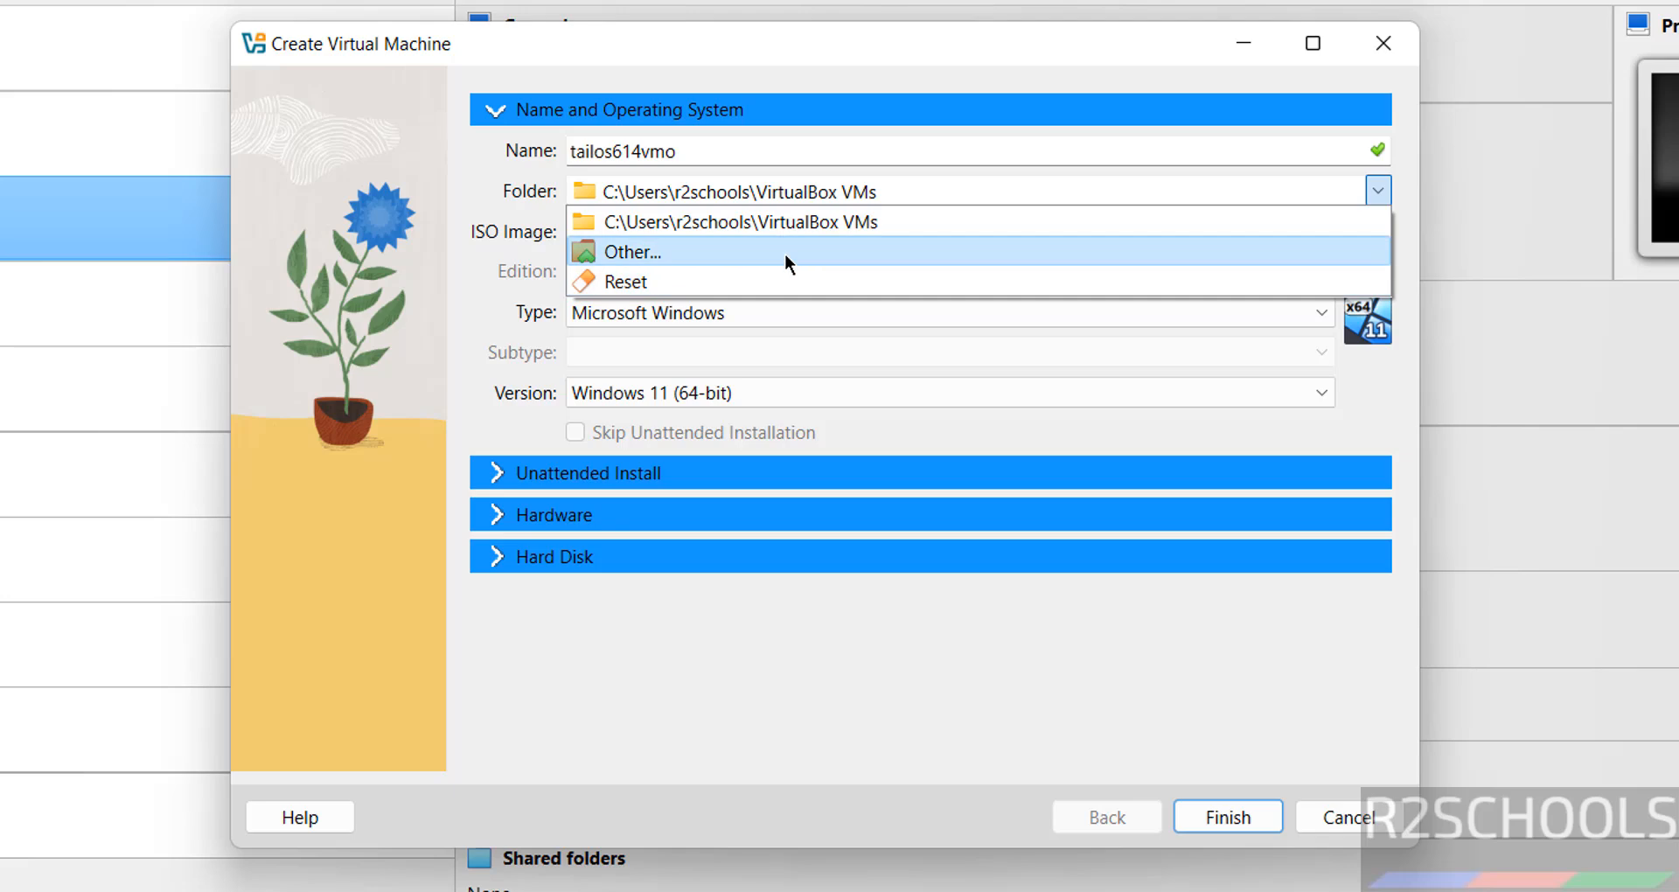
left_click(786, 256)
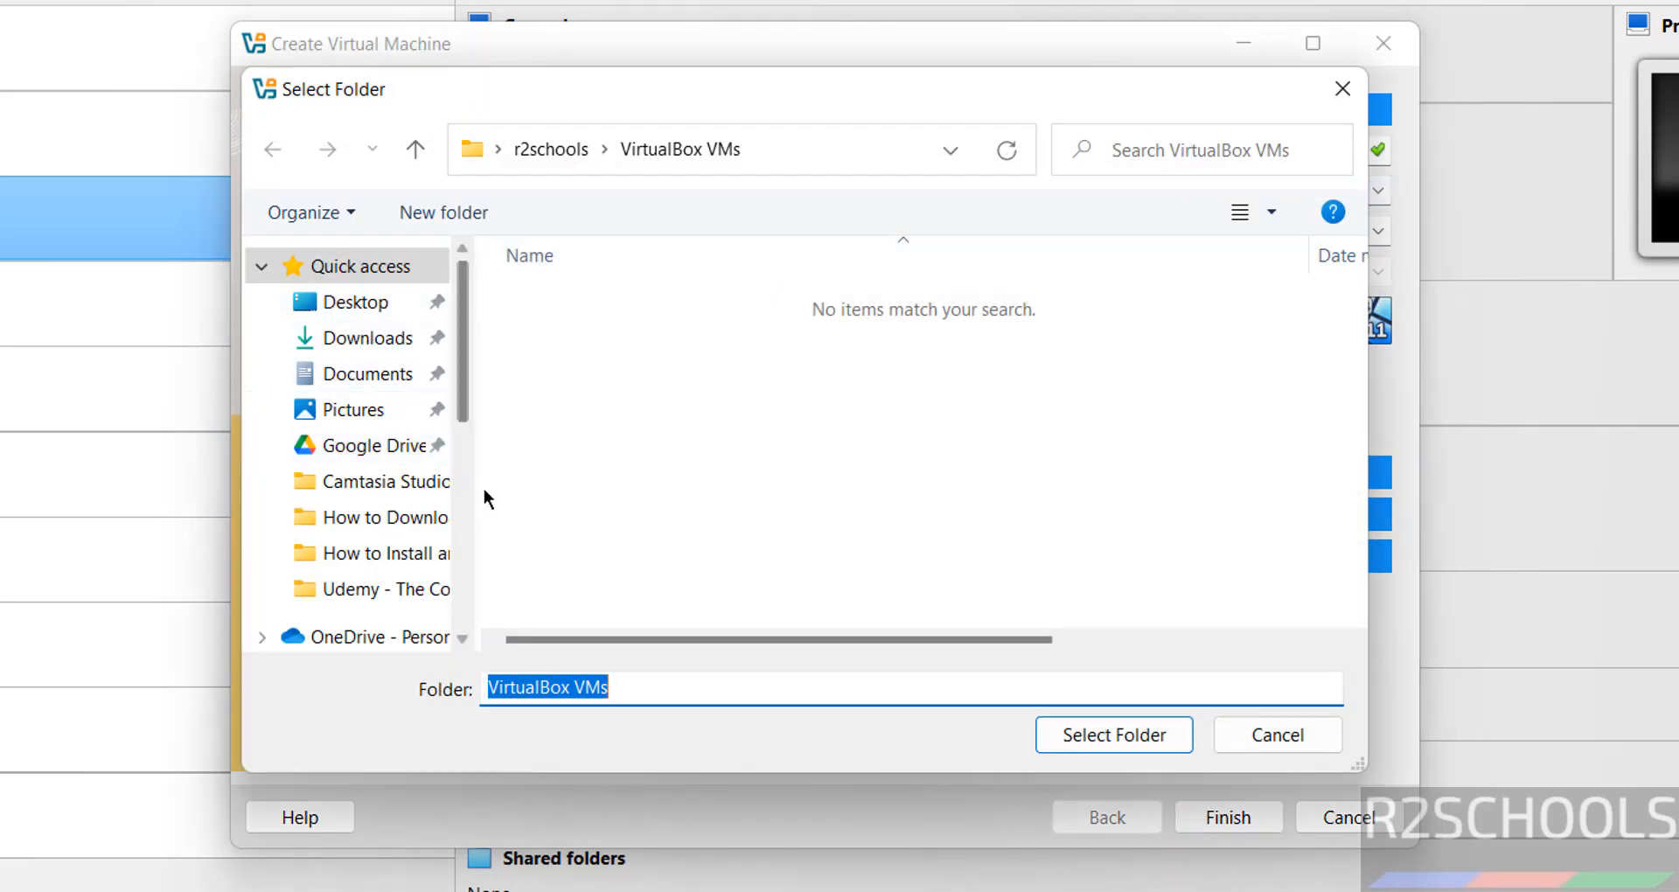
left_click(464, 517)
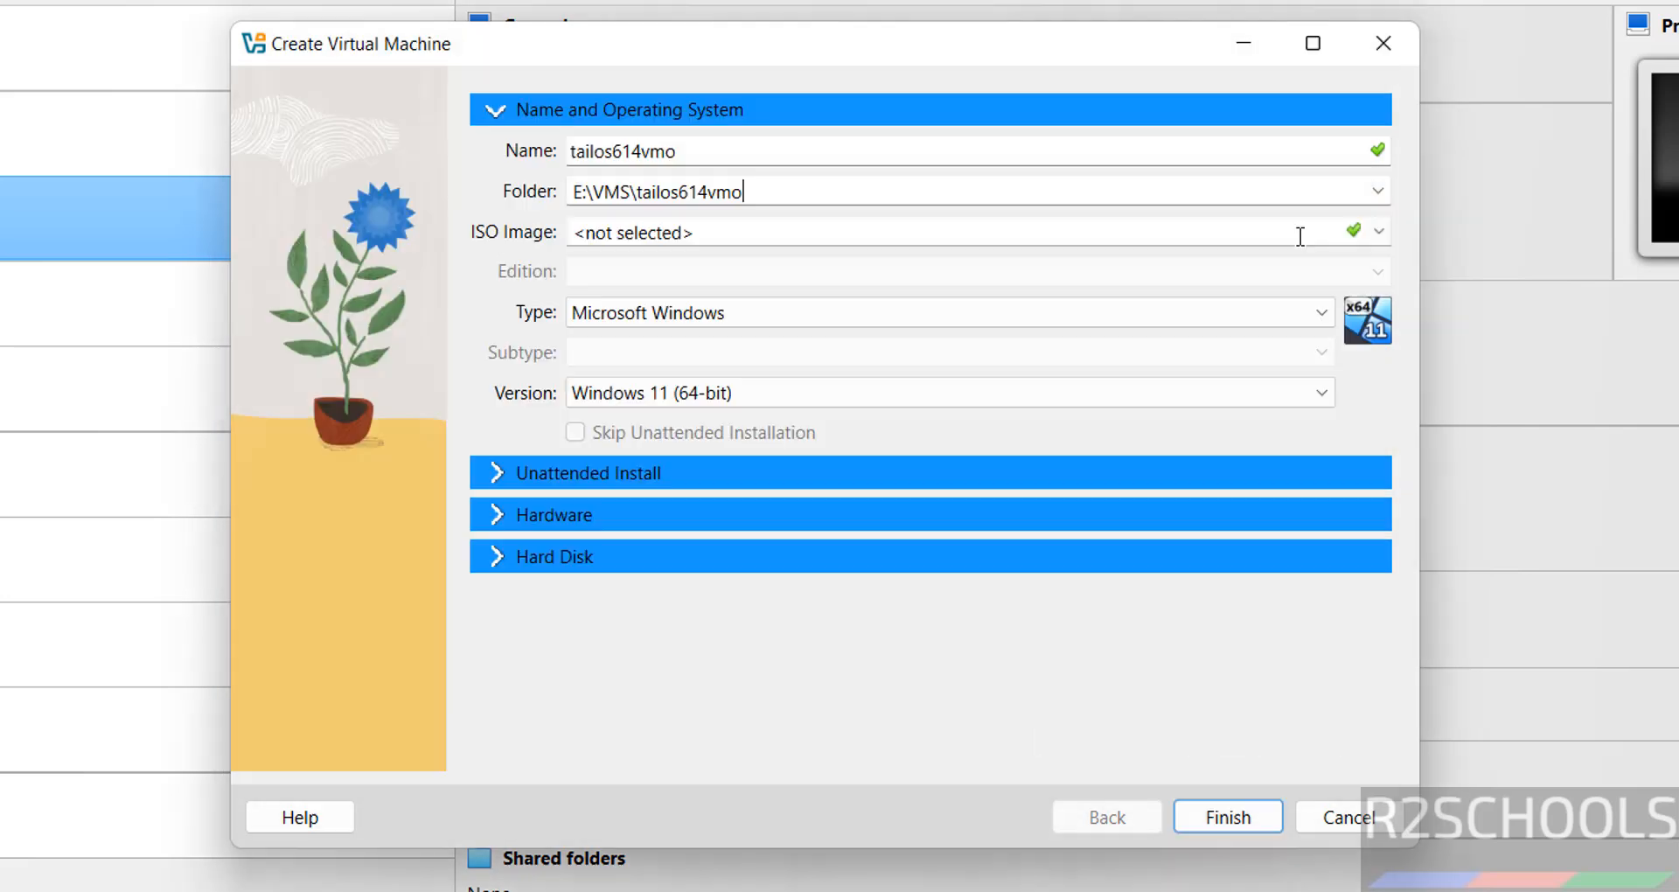
Attach tails-amd64-6.14.1.iso as the installation image and skip unattended installation
left_click(1378, 233)
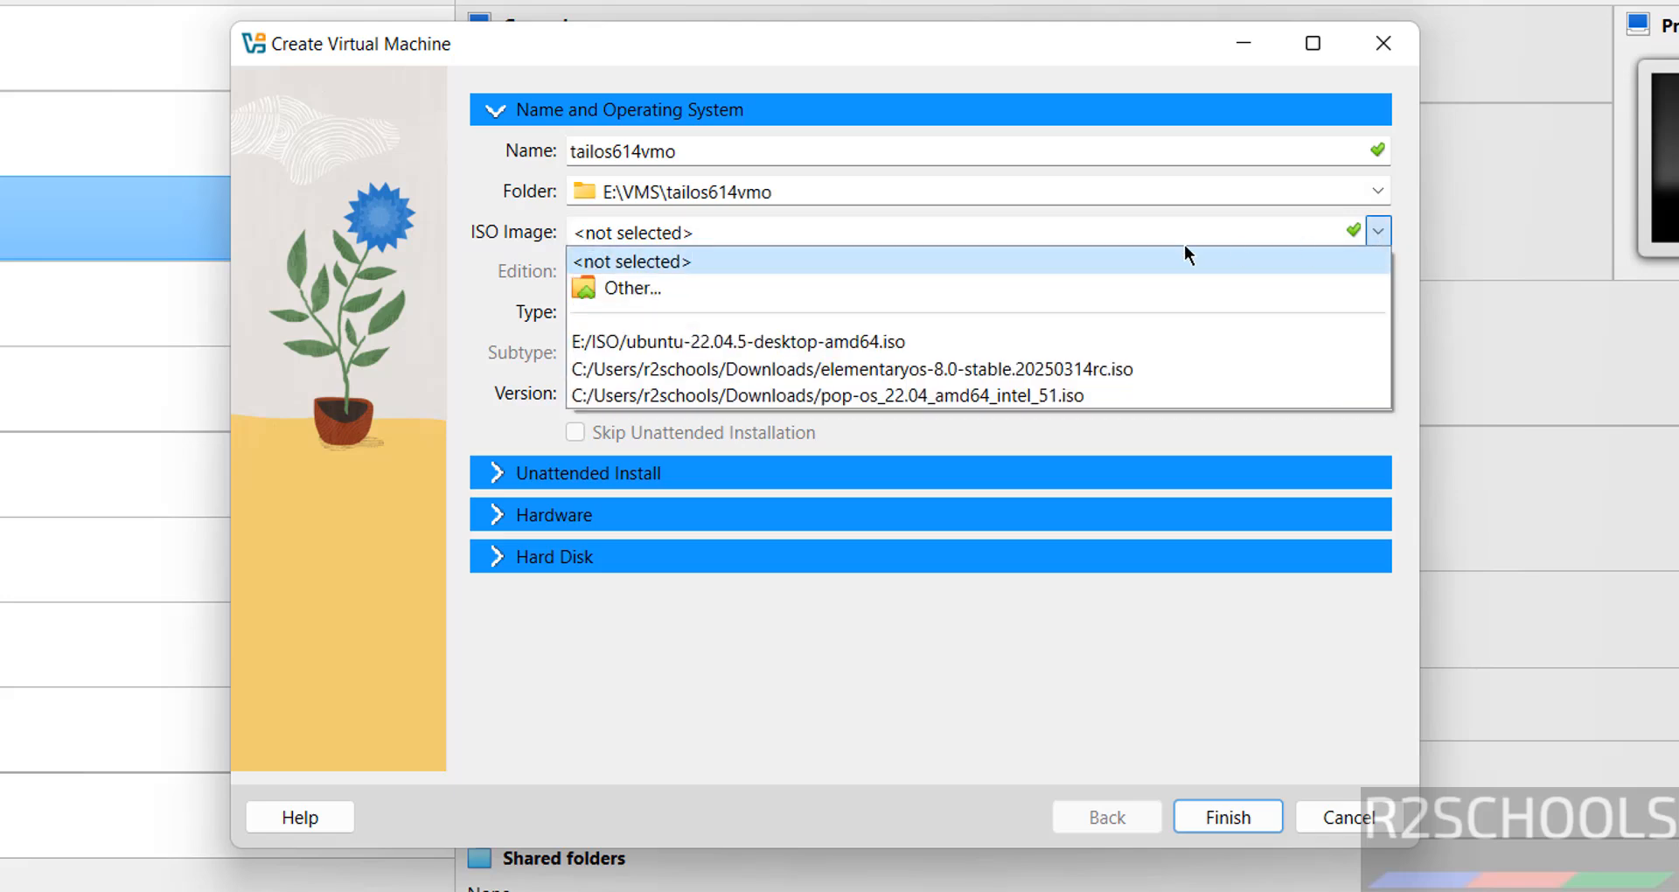
left_click(794, 278)
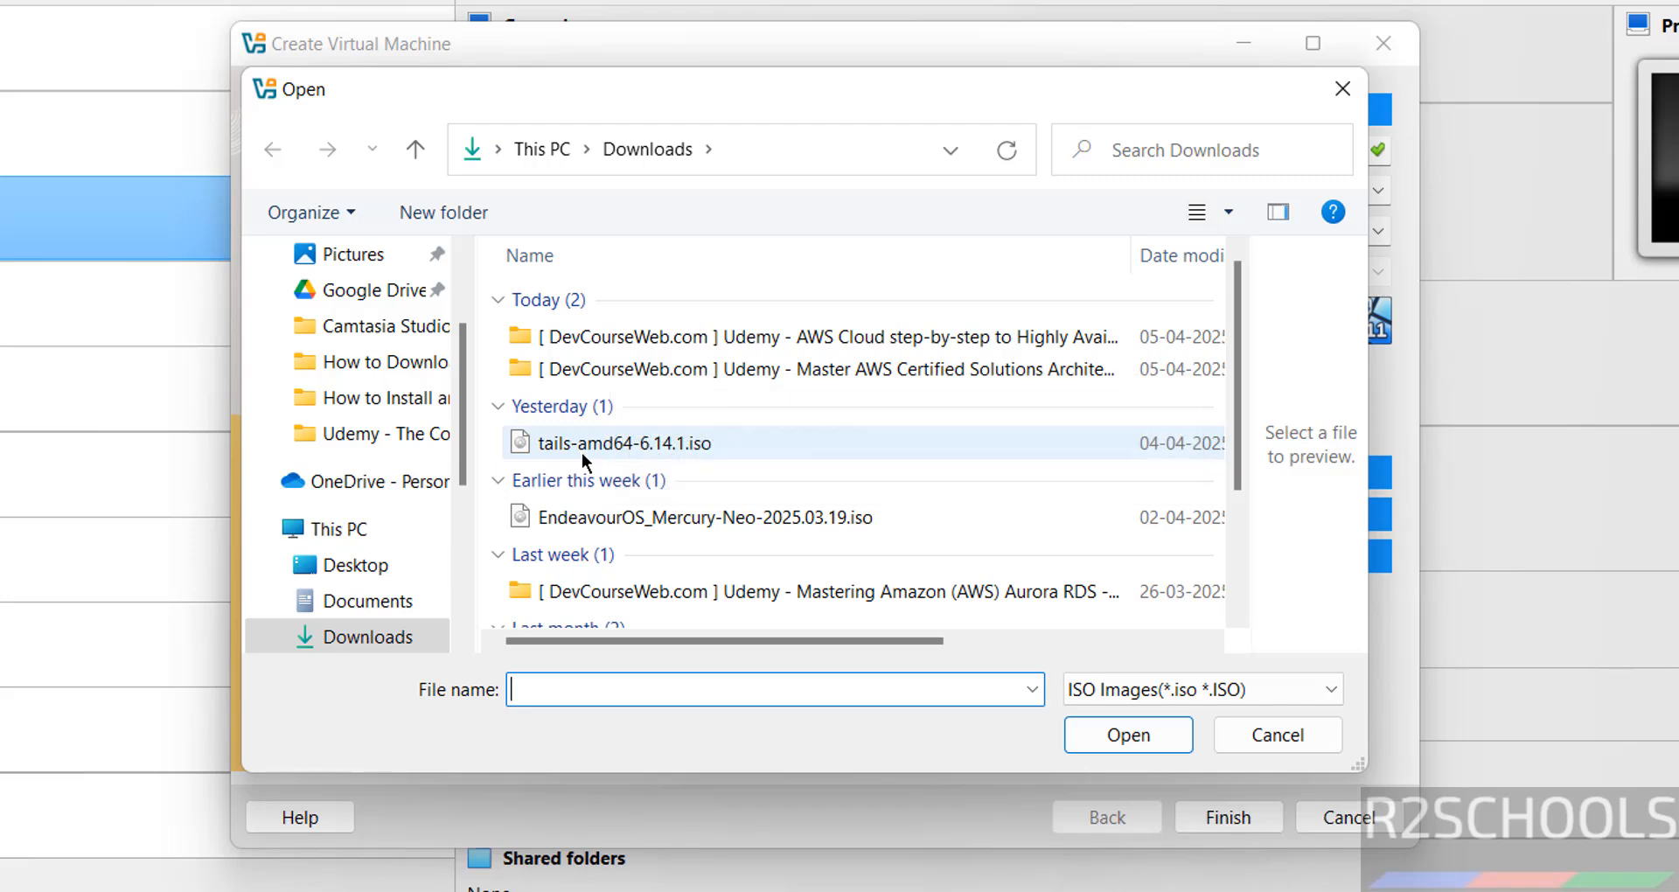
left_click(580, 453)
left_click(1102, 739)
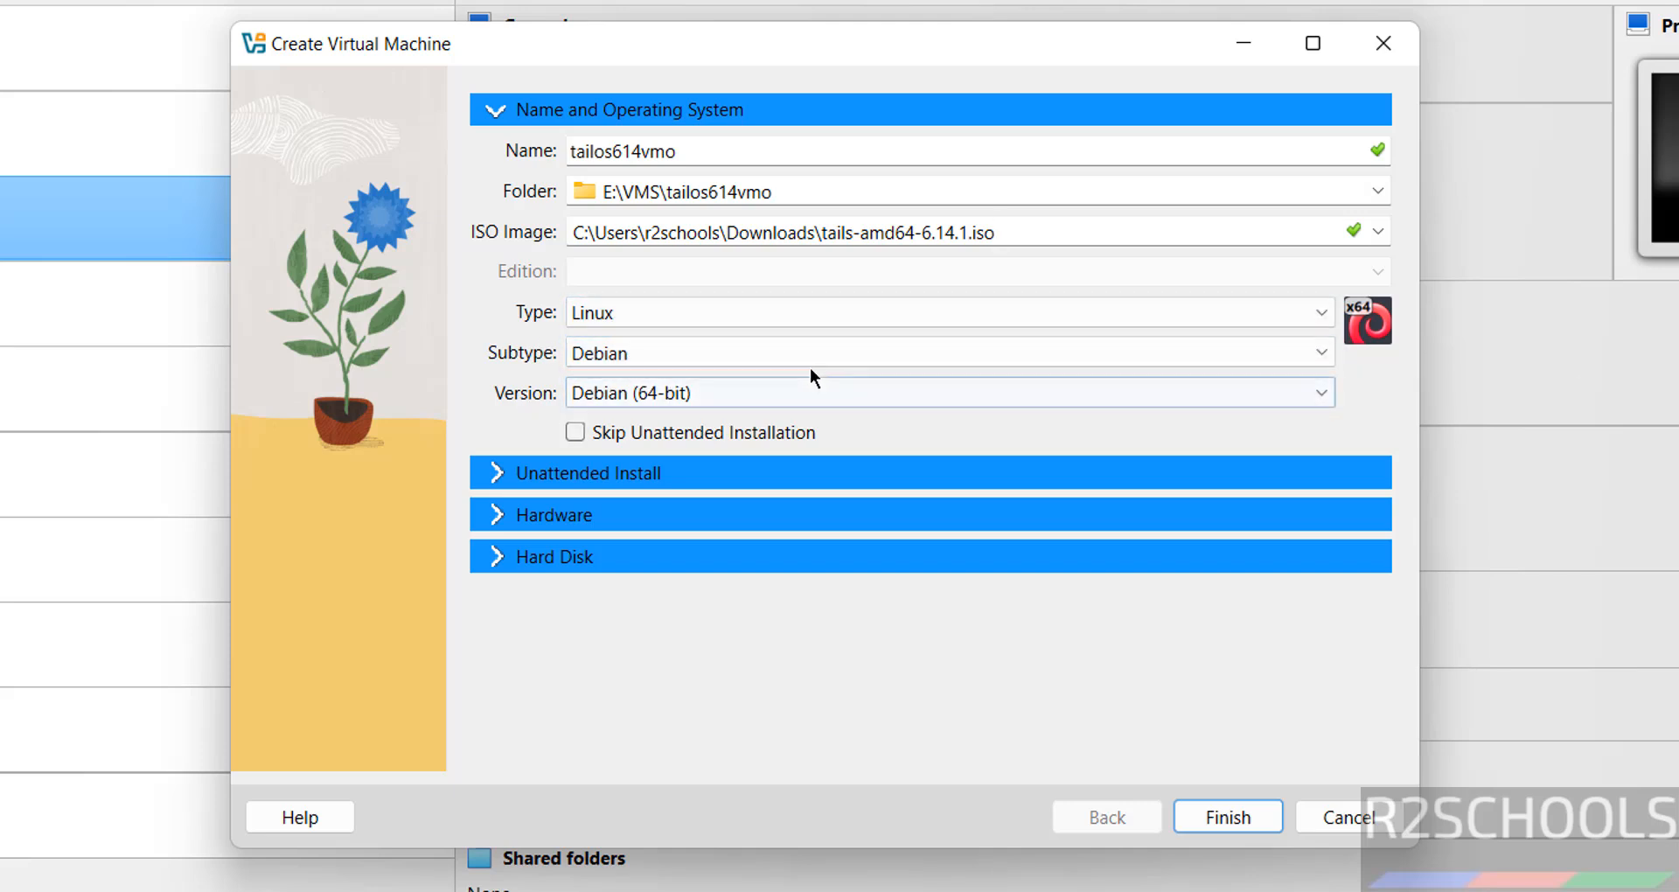
left_click(576, 431)
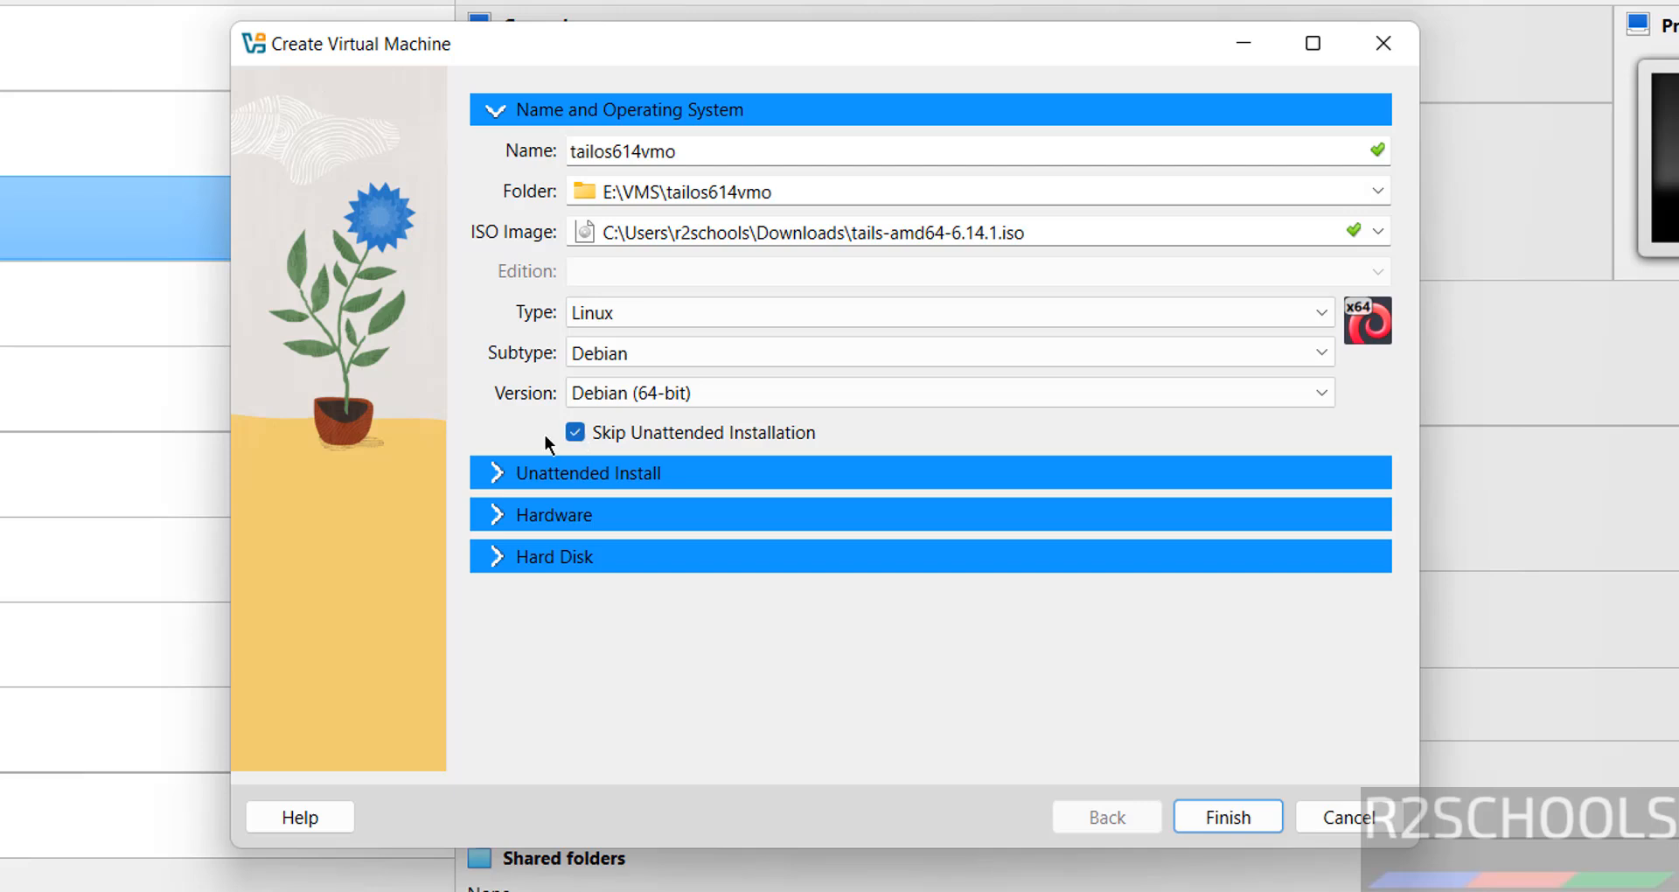
Give the VM 4096 MB memory, 2 processors and a 50 GB virtual disk, then finish
left_click(538, 519)
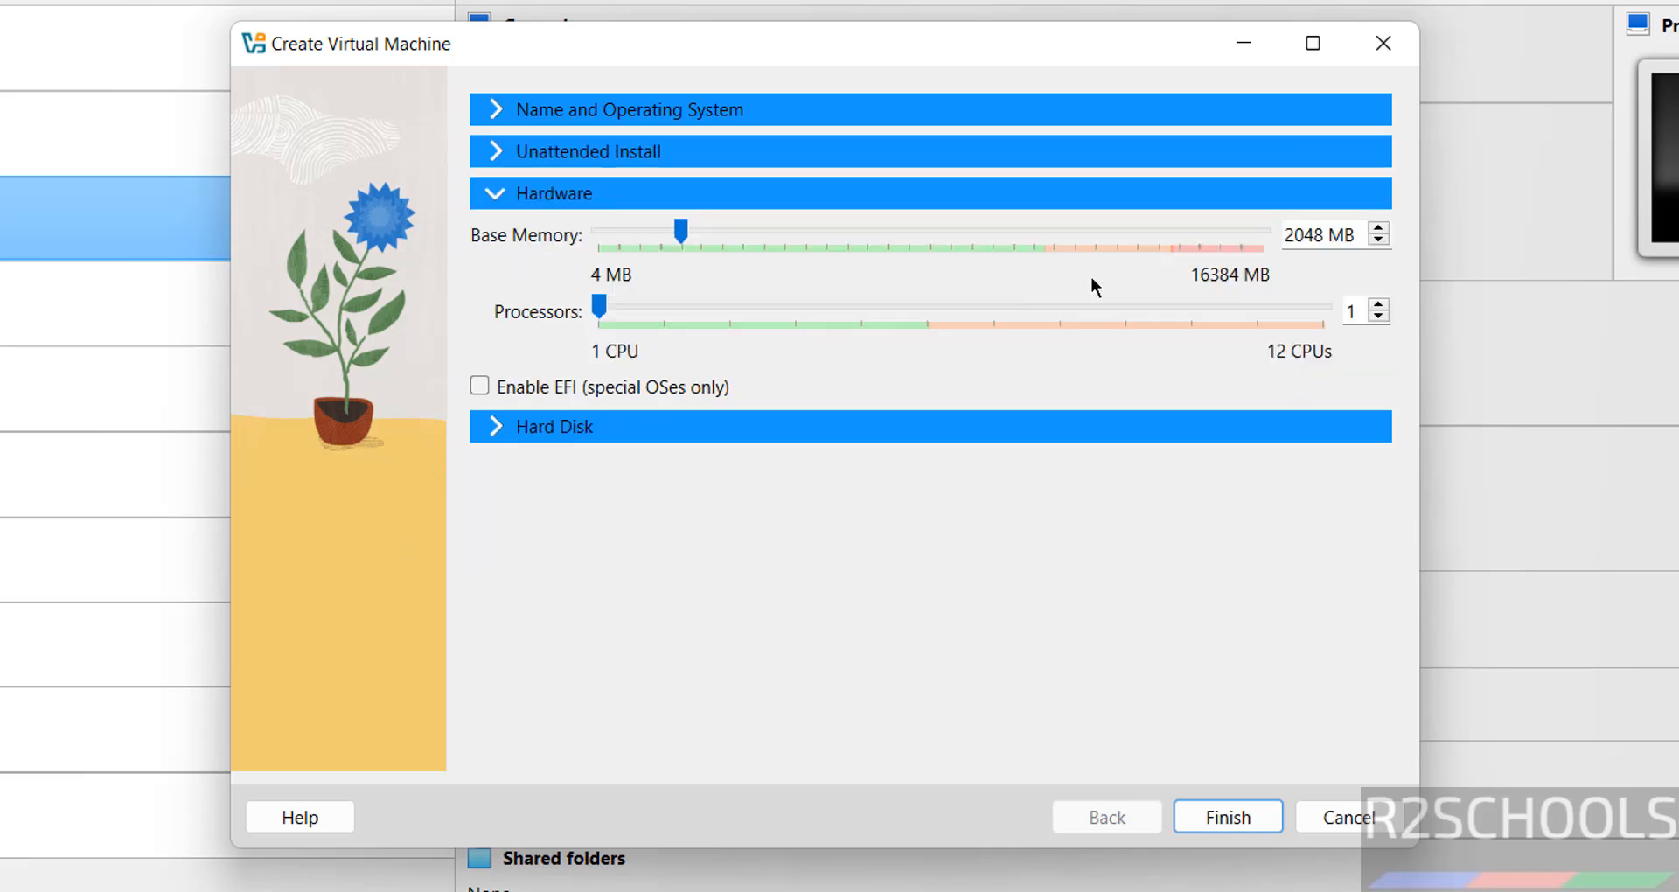
double_click(1307, 235)
type("4096")
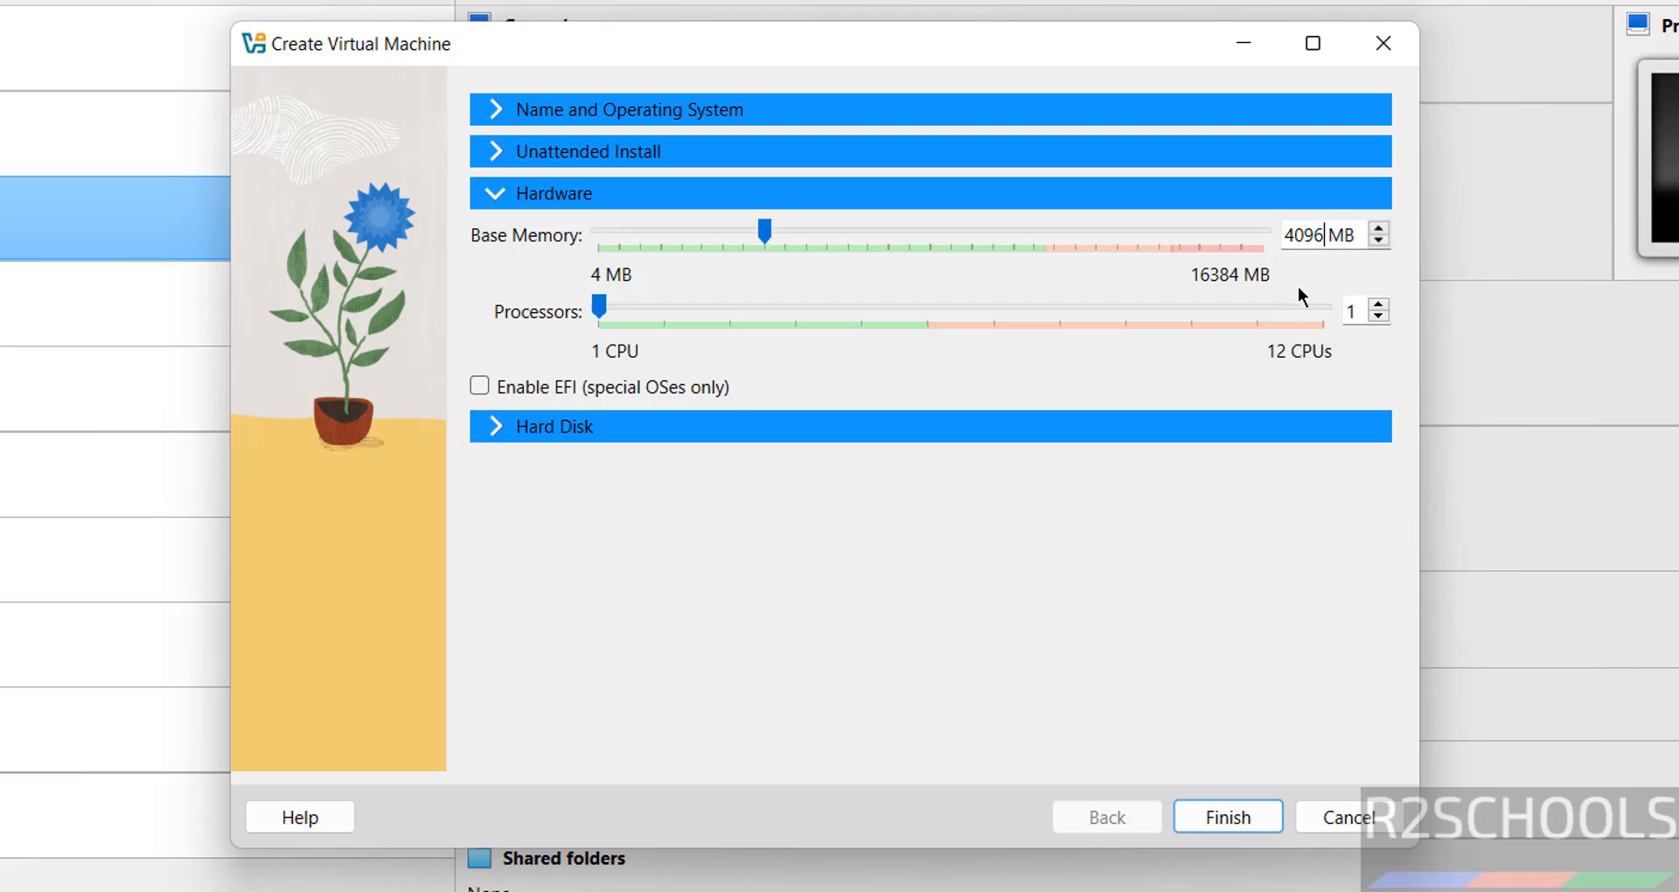
double_click(1330, 313)
type("2")
left_click(728, 426)
double_click(1293, 398)
type("50.00 GB")
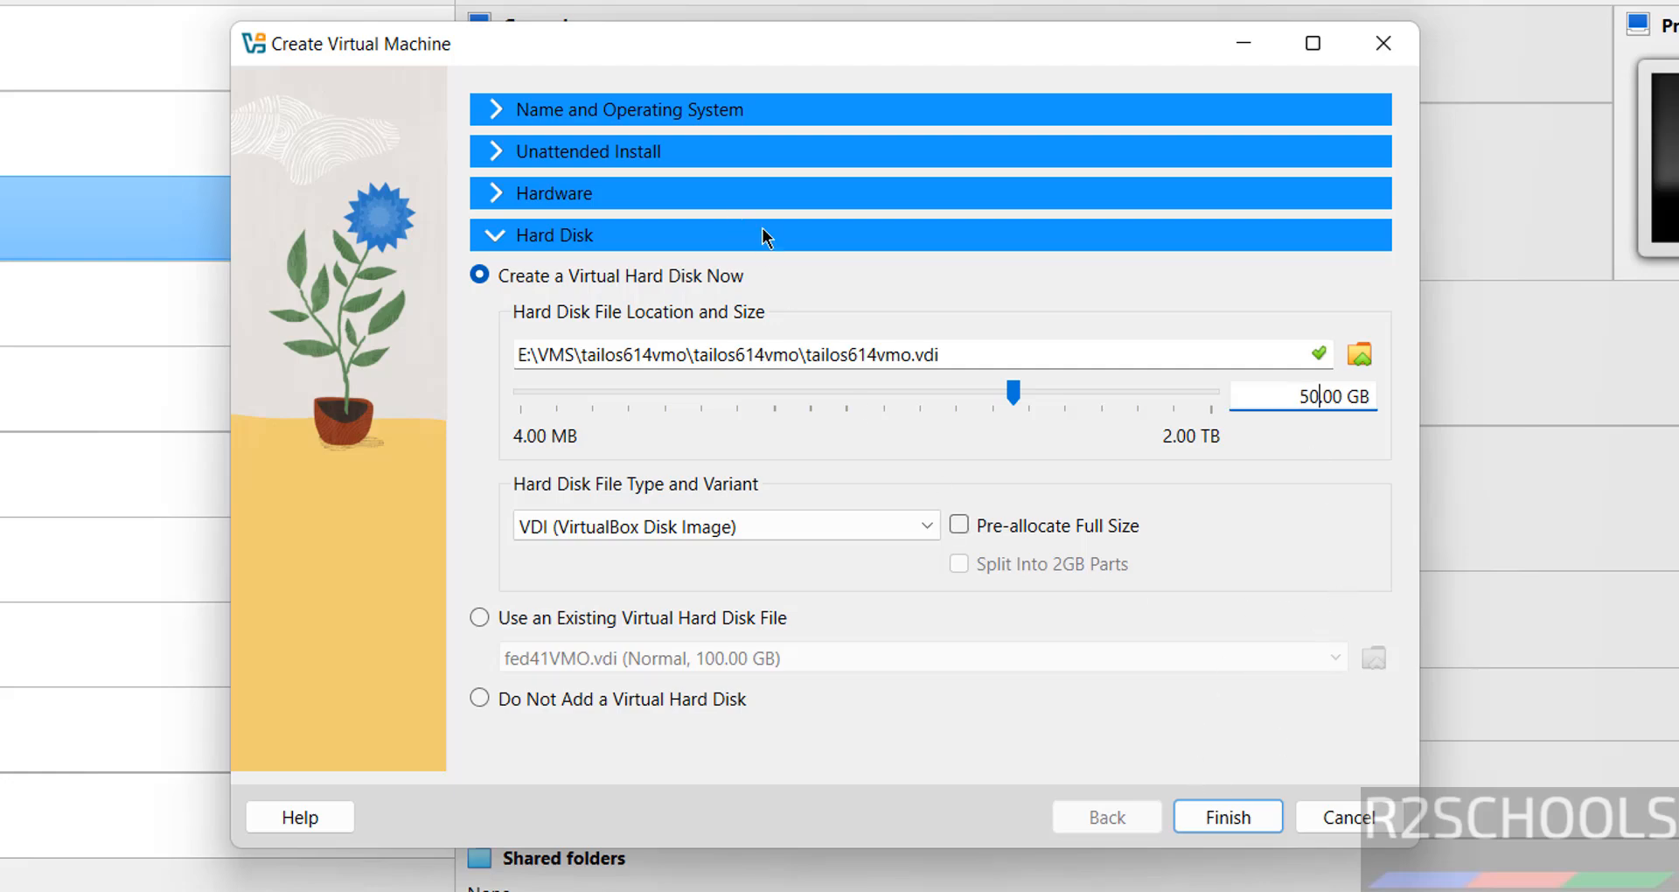
left_click(1217, 813)
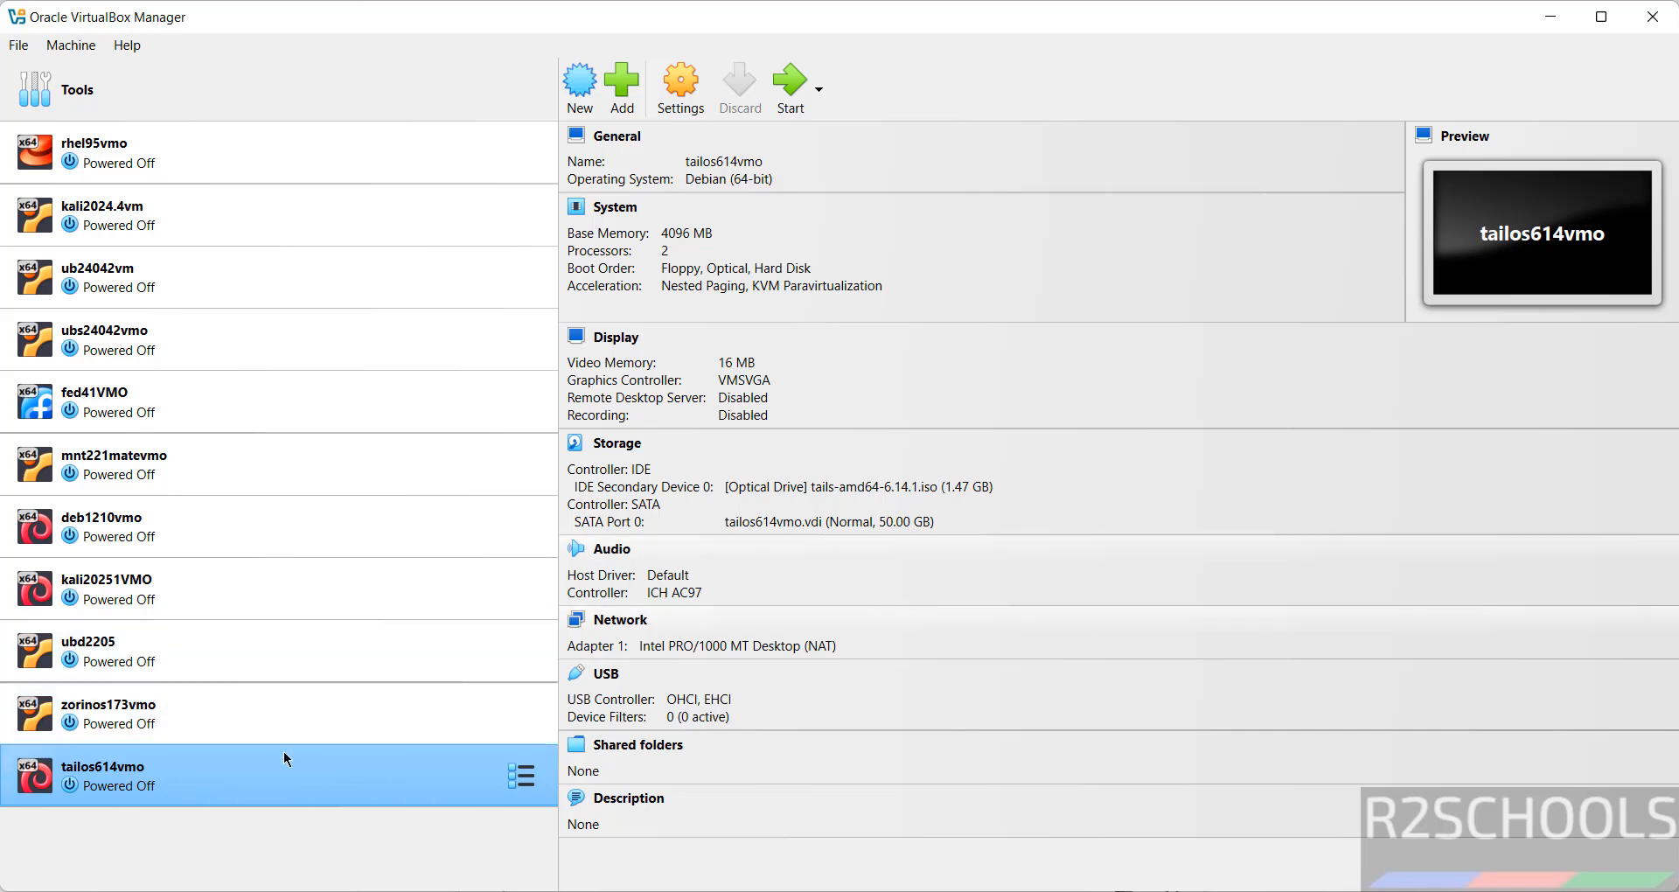
Open the tailos614vmo settings and close them without changing anything
right_click(207, 779)
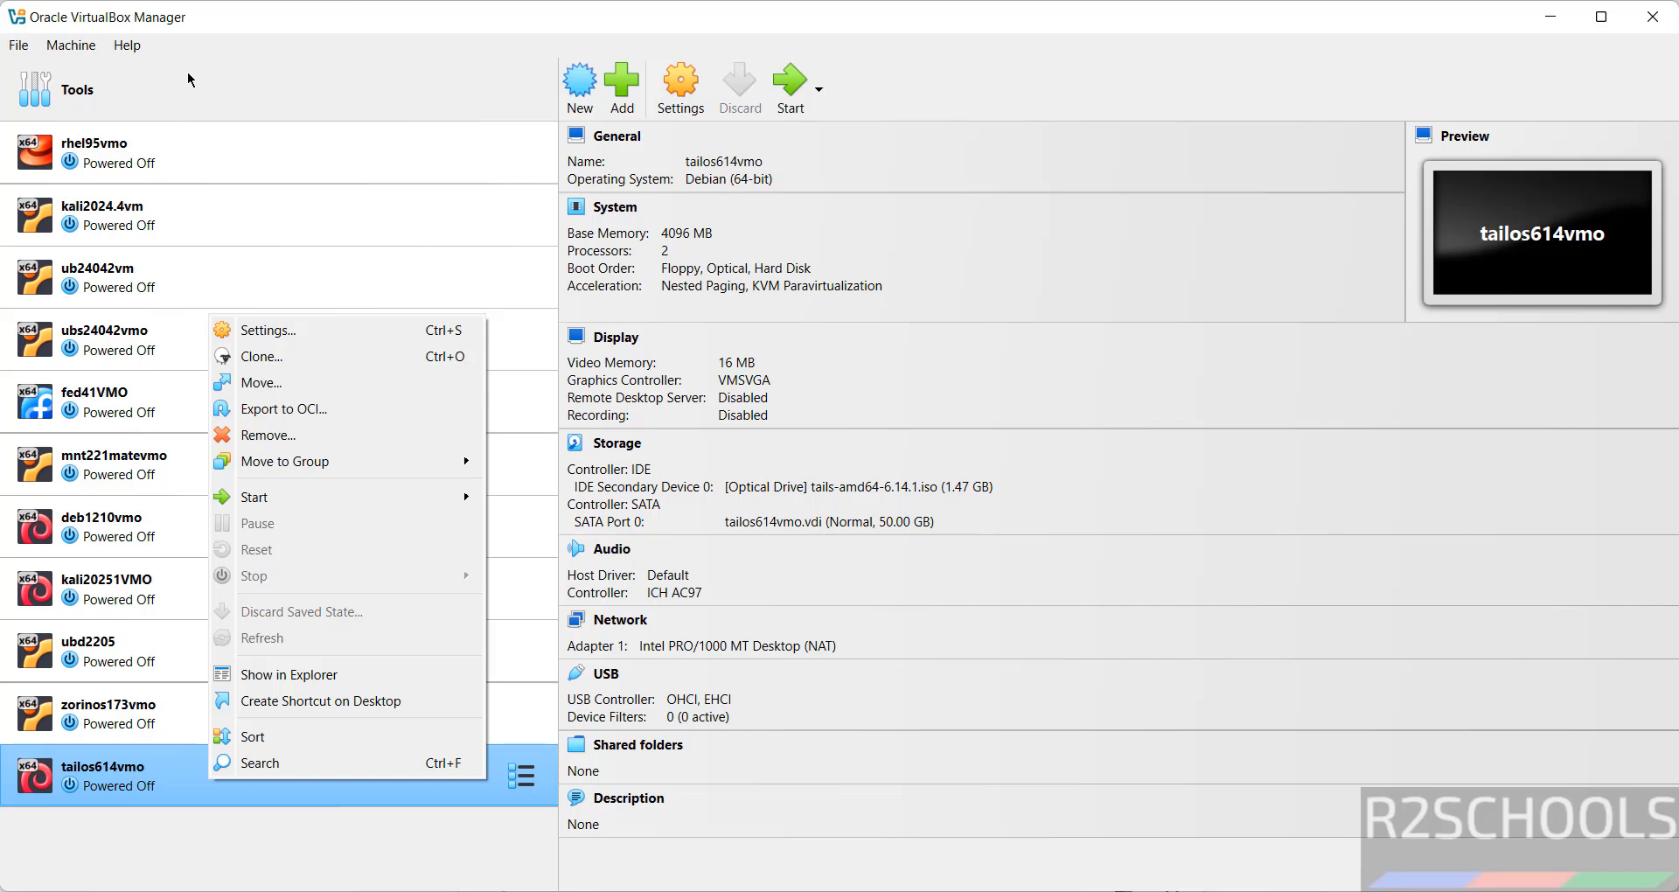
left_click(63, 47)
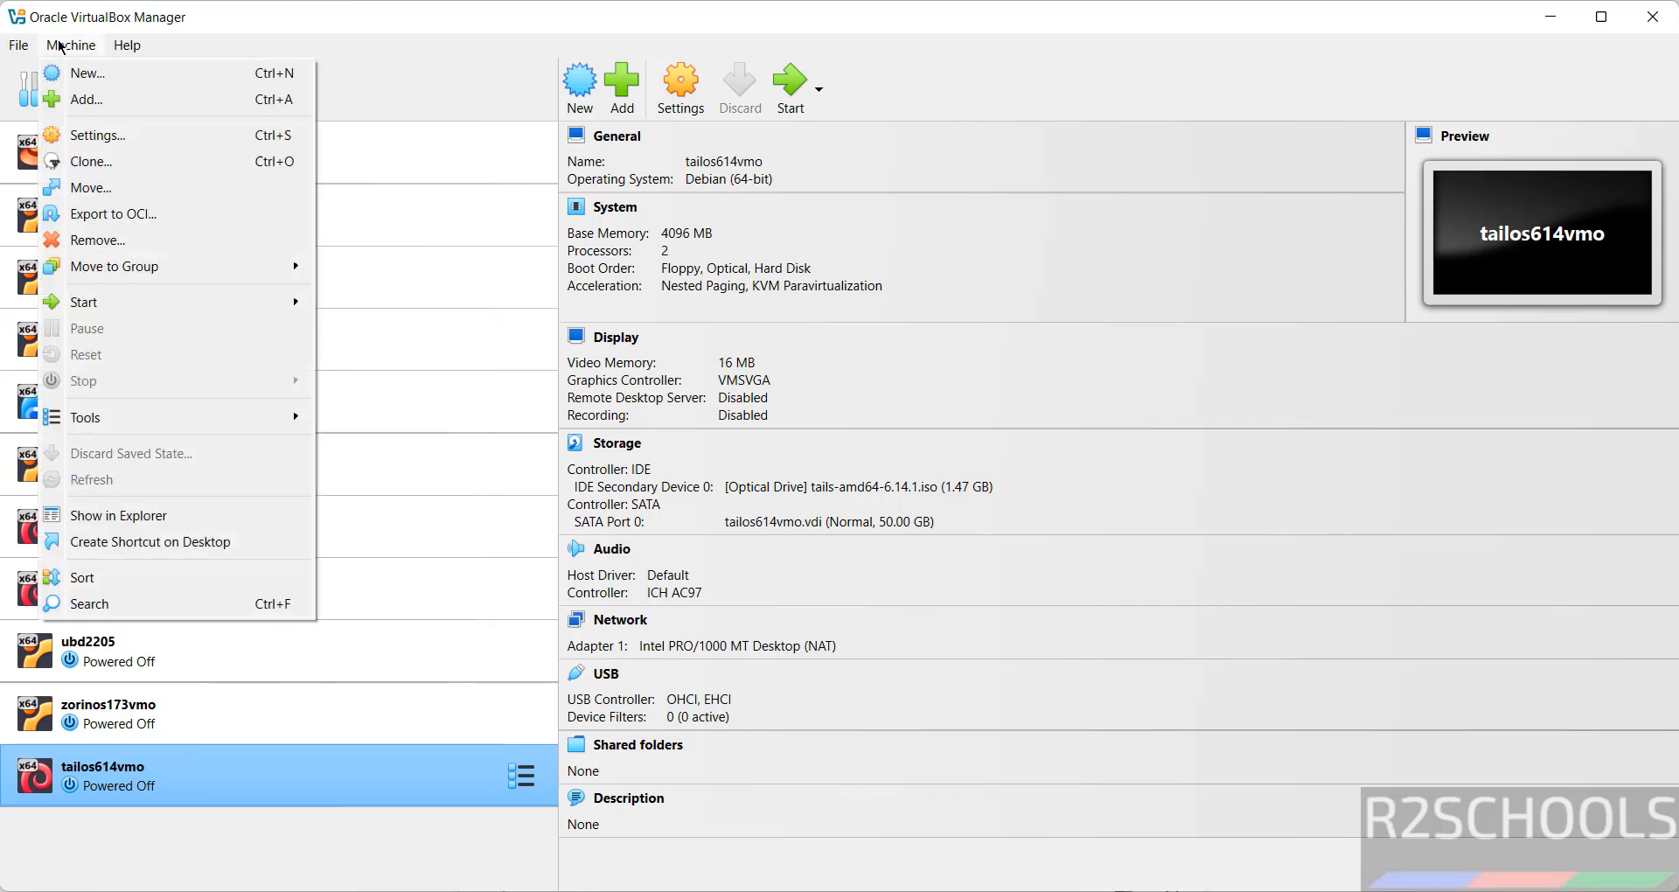
left_click(203, 134)
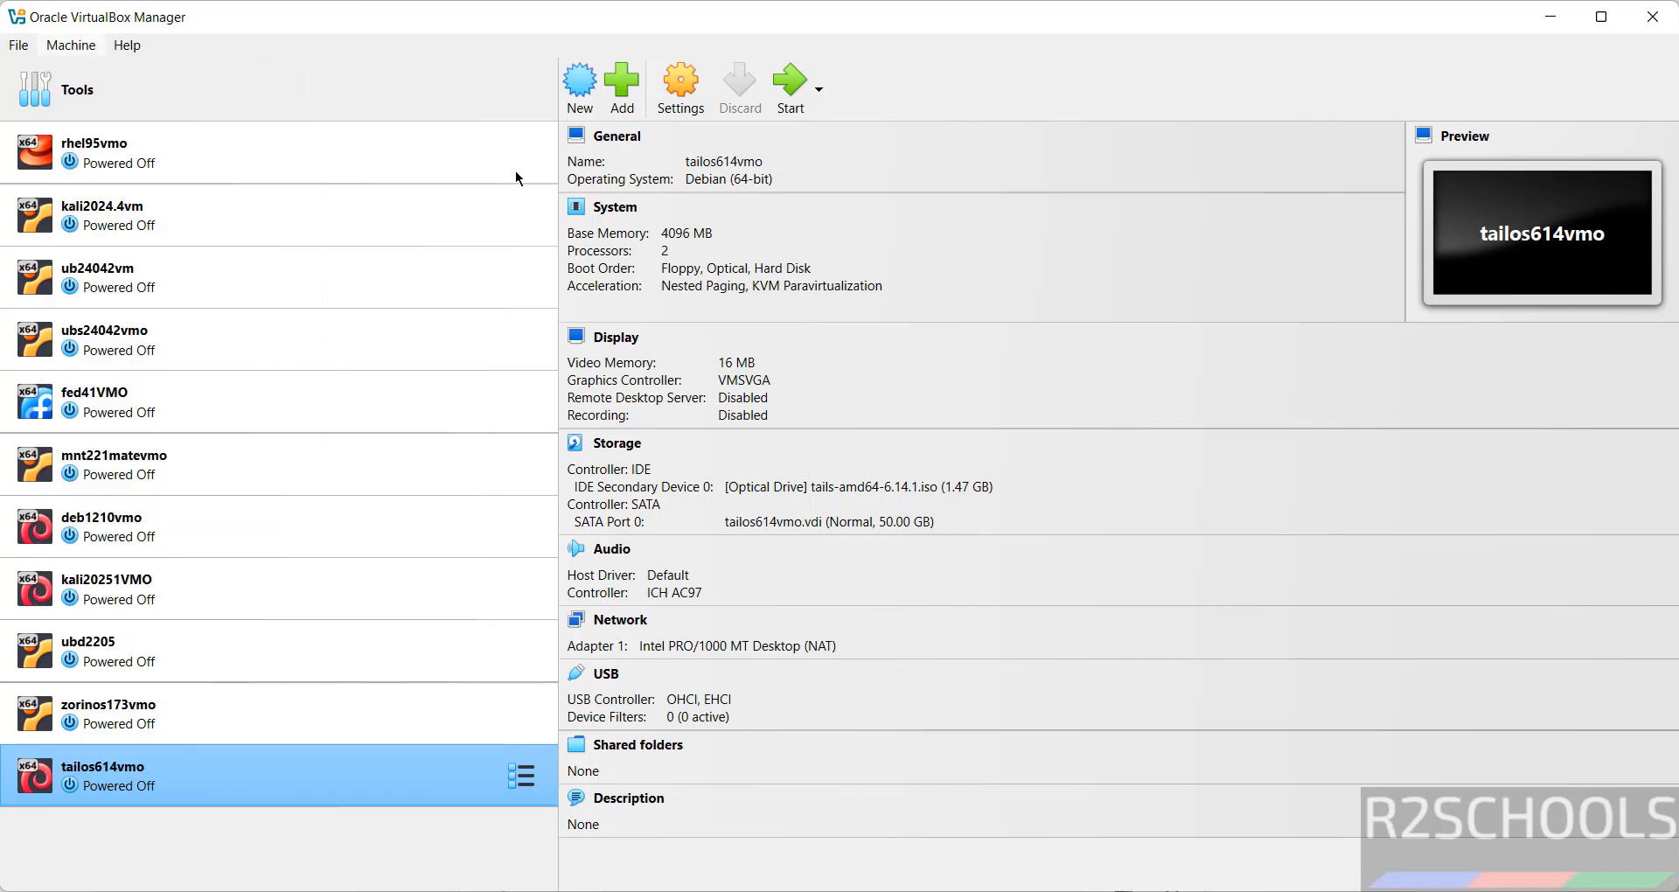
left_click(1089, 680)
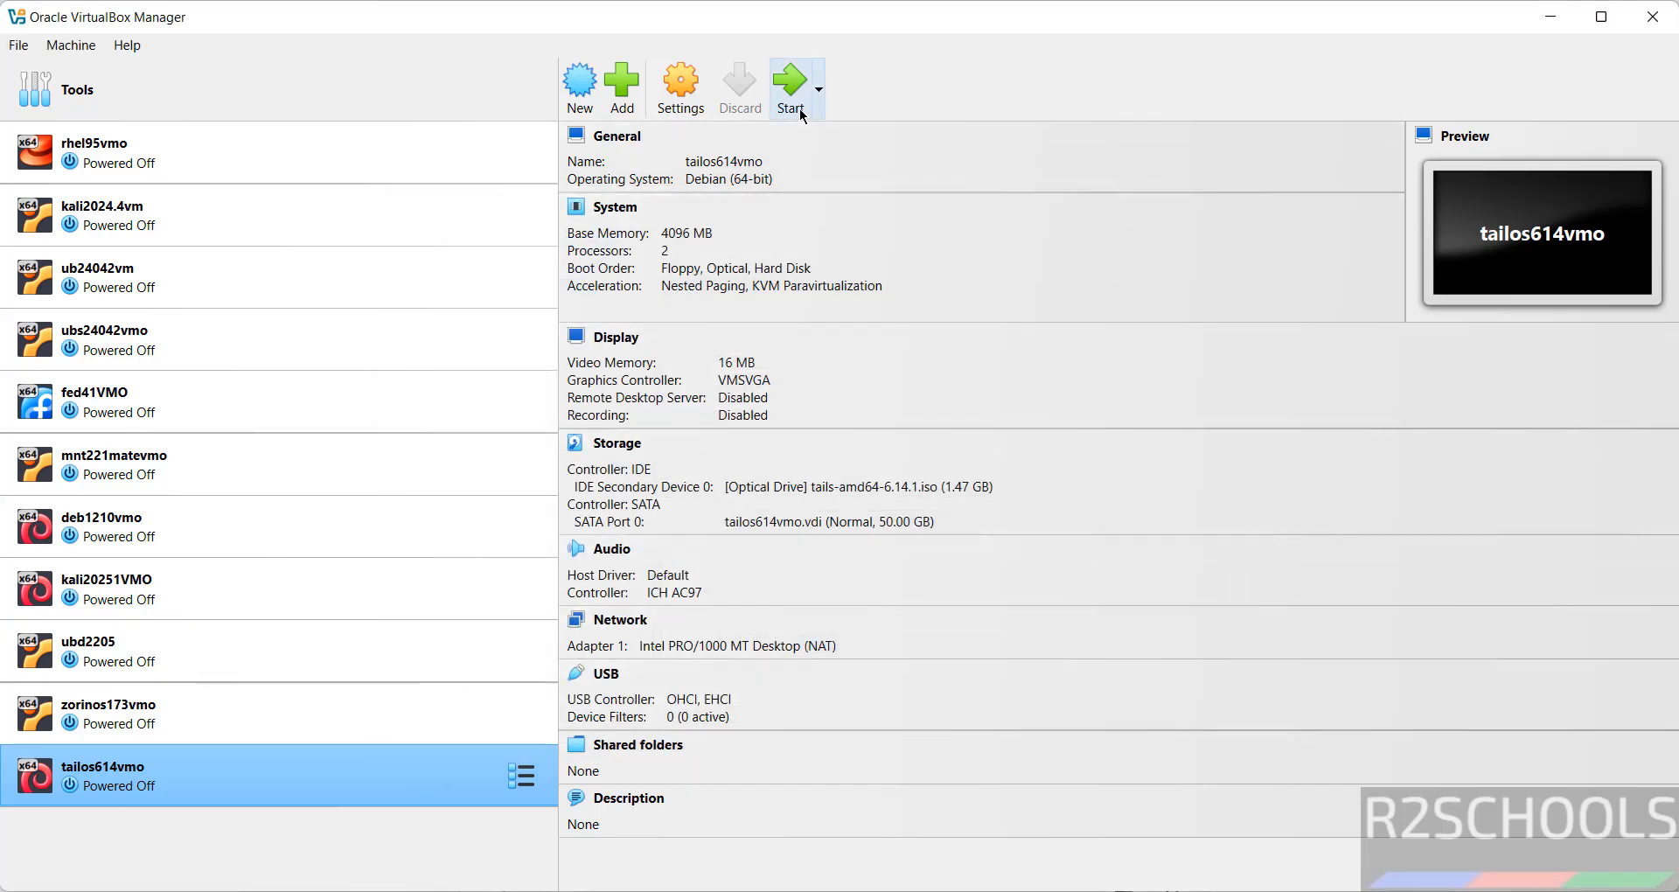
Start the tailos614vmo virtual machine from the toolbar
right_click(185, 783)
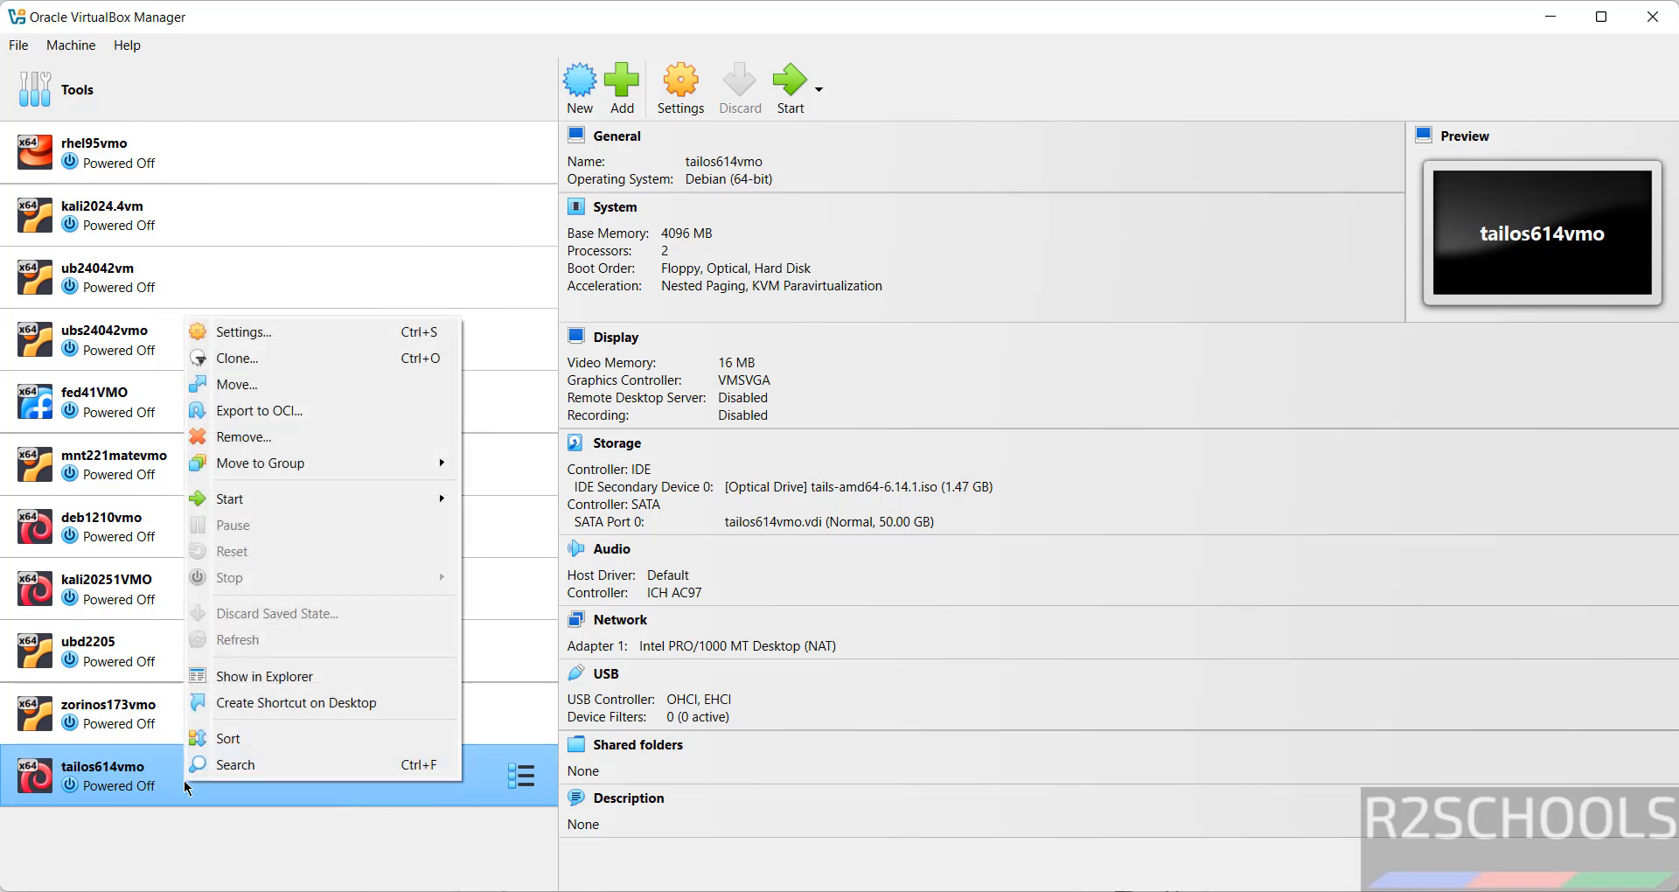
mouse_move(402, 495)
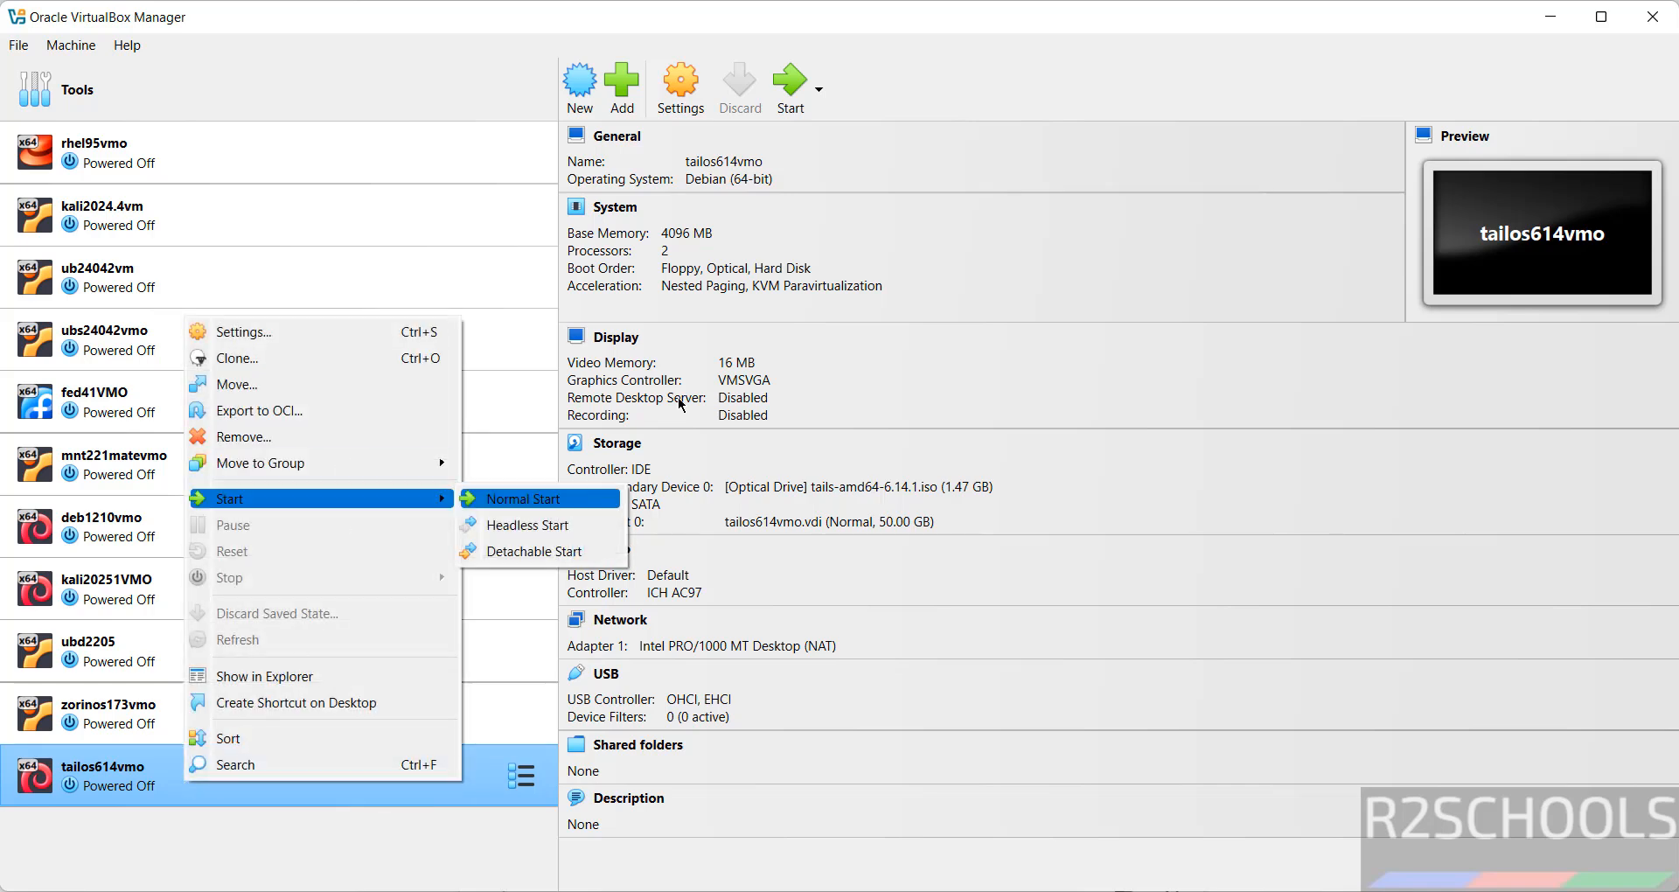
left_click(999, 82)
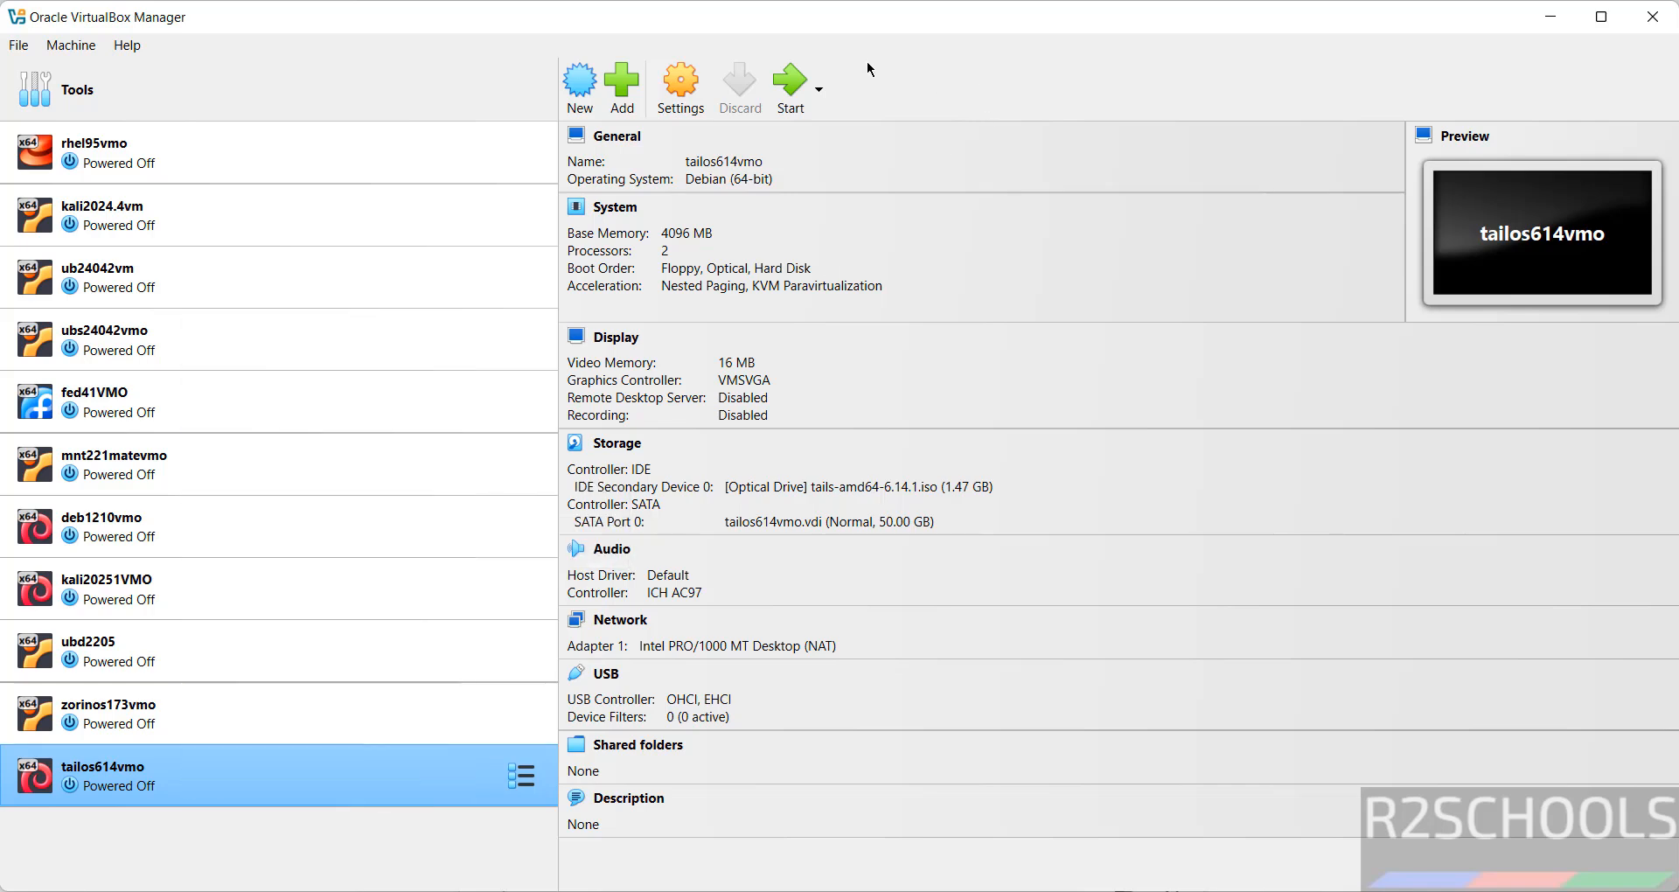
left_click(783, 91)
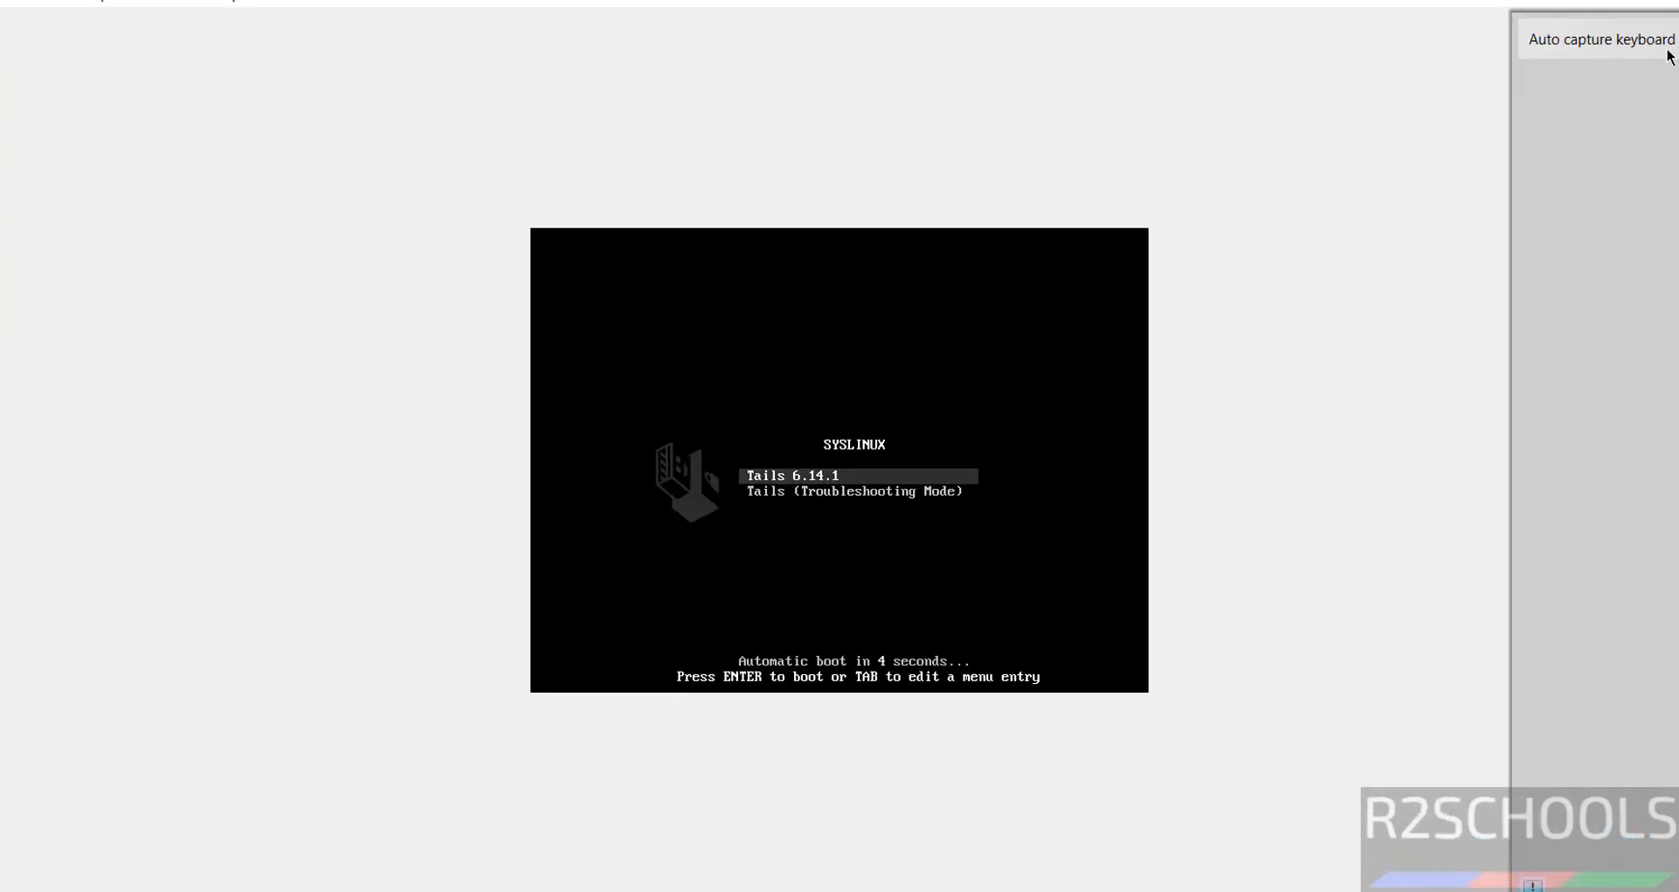
Select the Tails 6.14.1 entry in the SYSLINUX boot menu and boot it
key("Down")
key("Up")
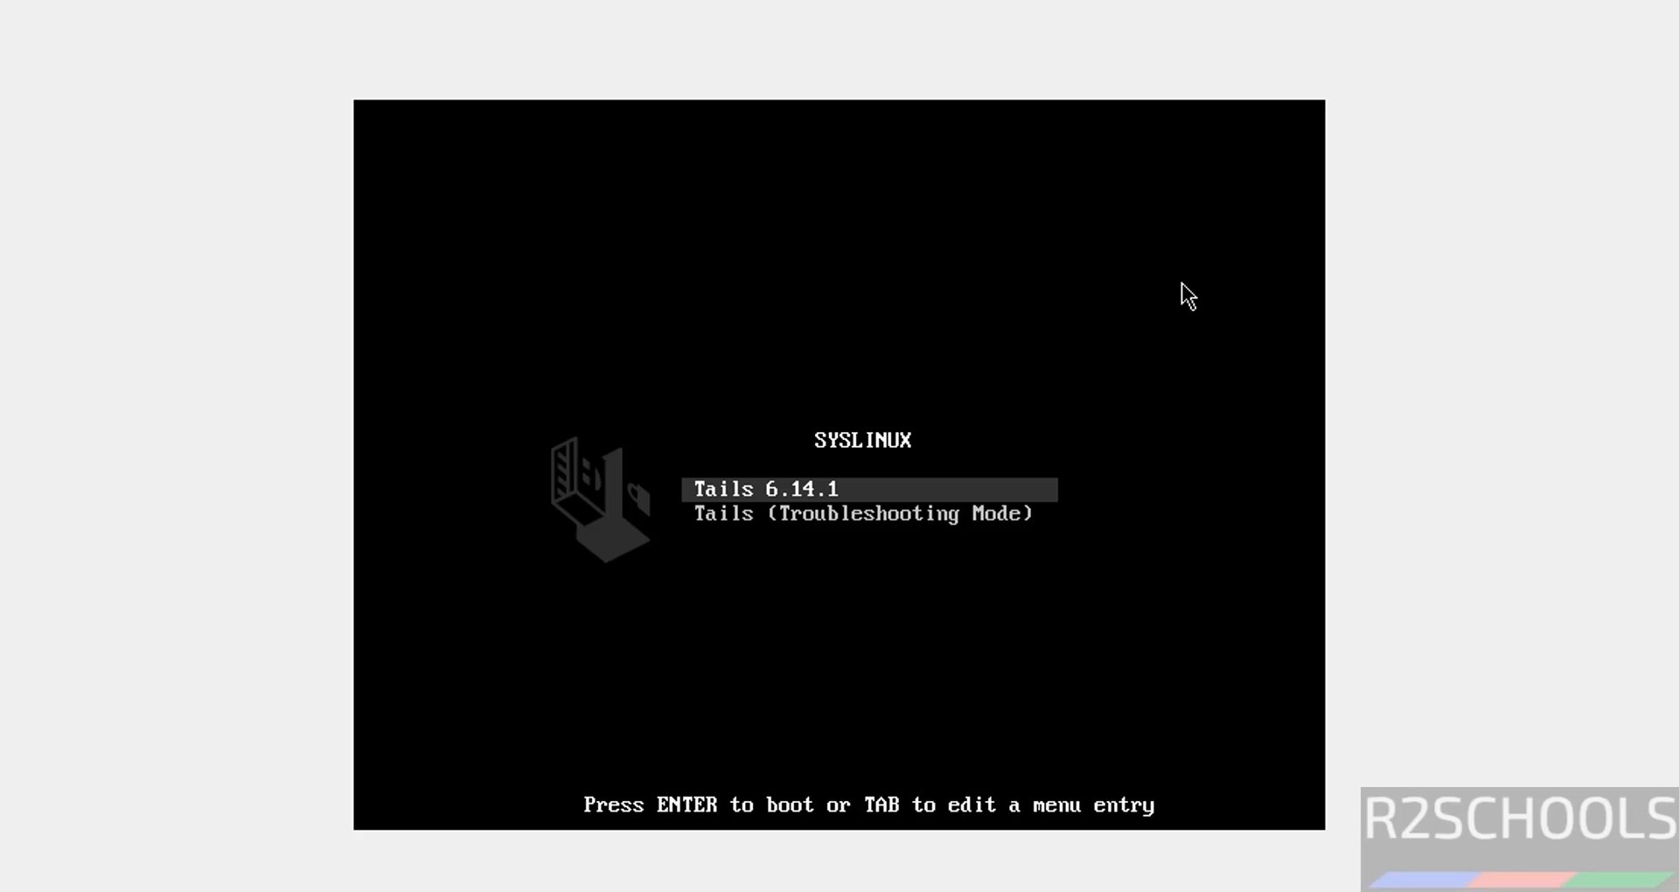
key("Return")
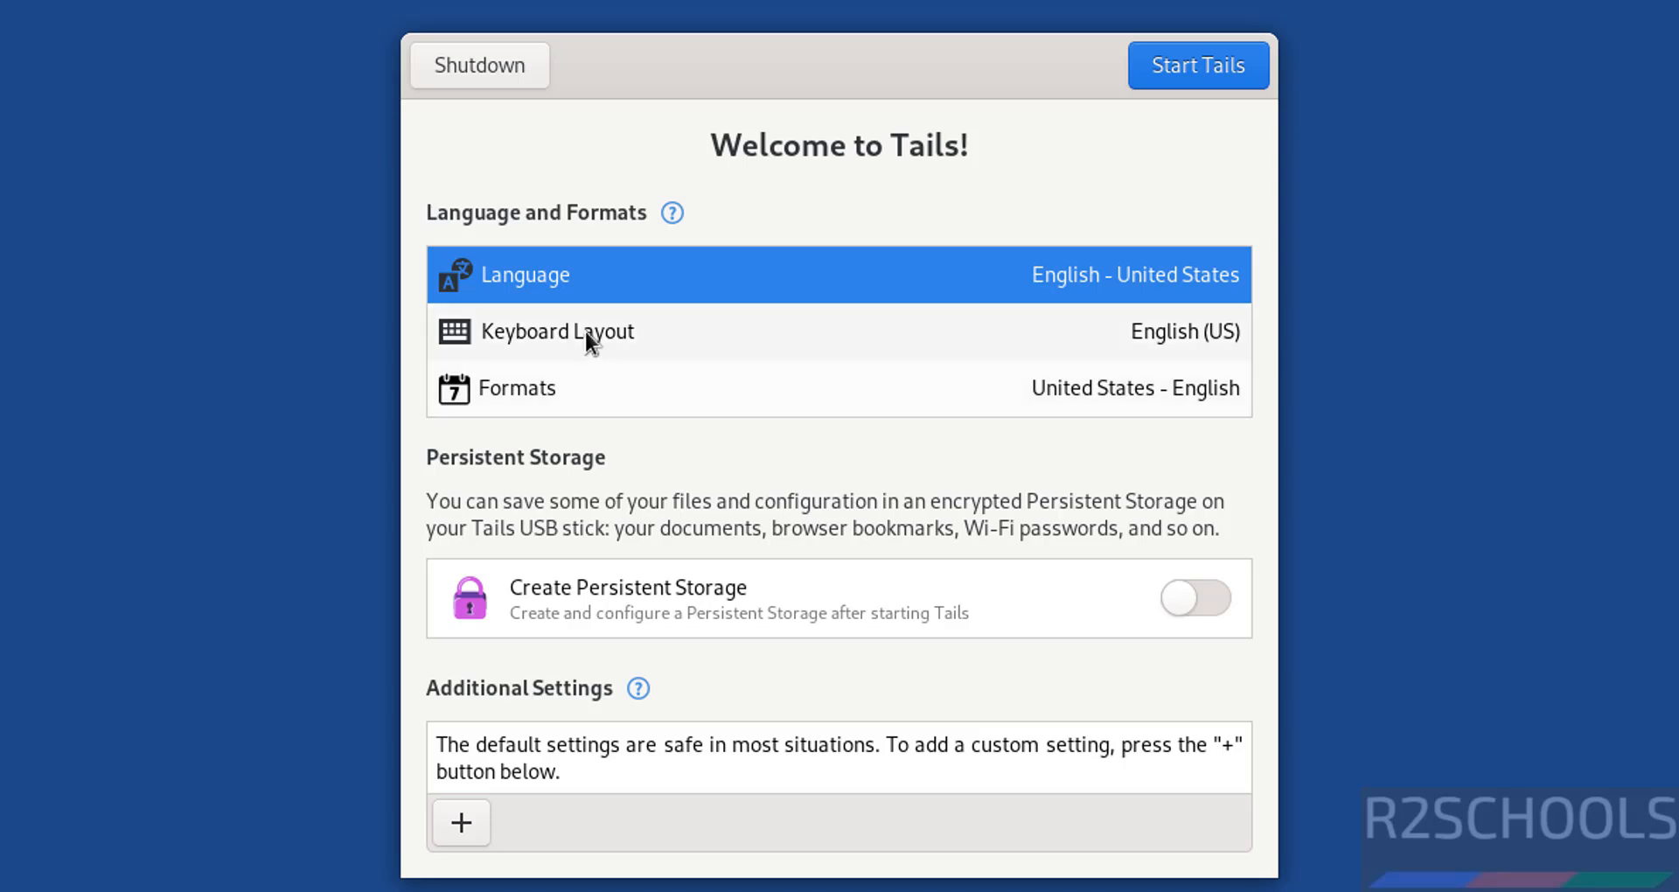
left_click(575, 281)
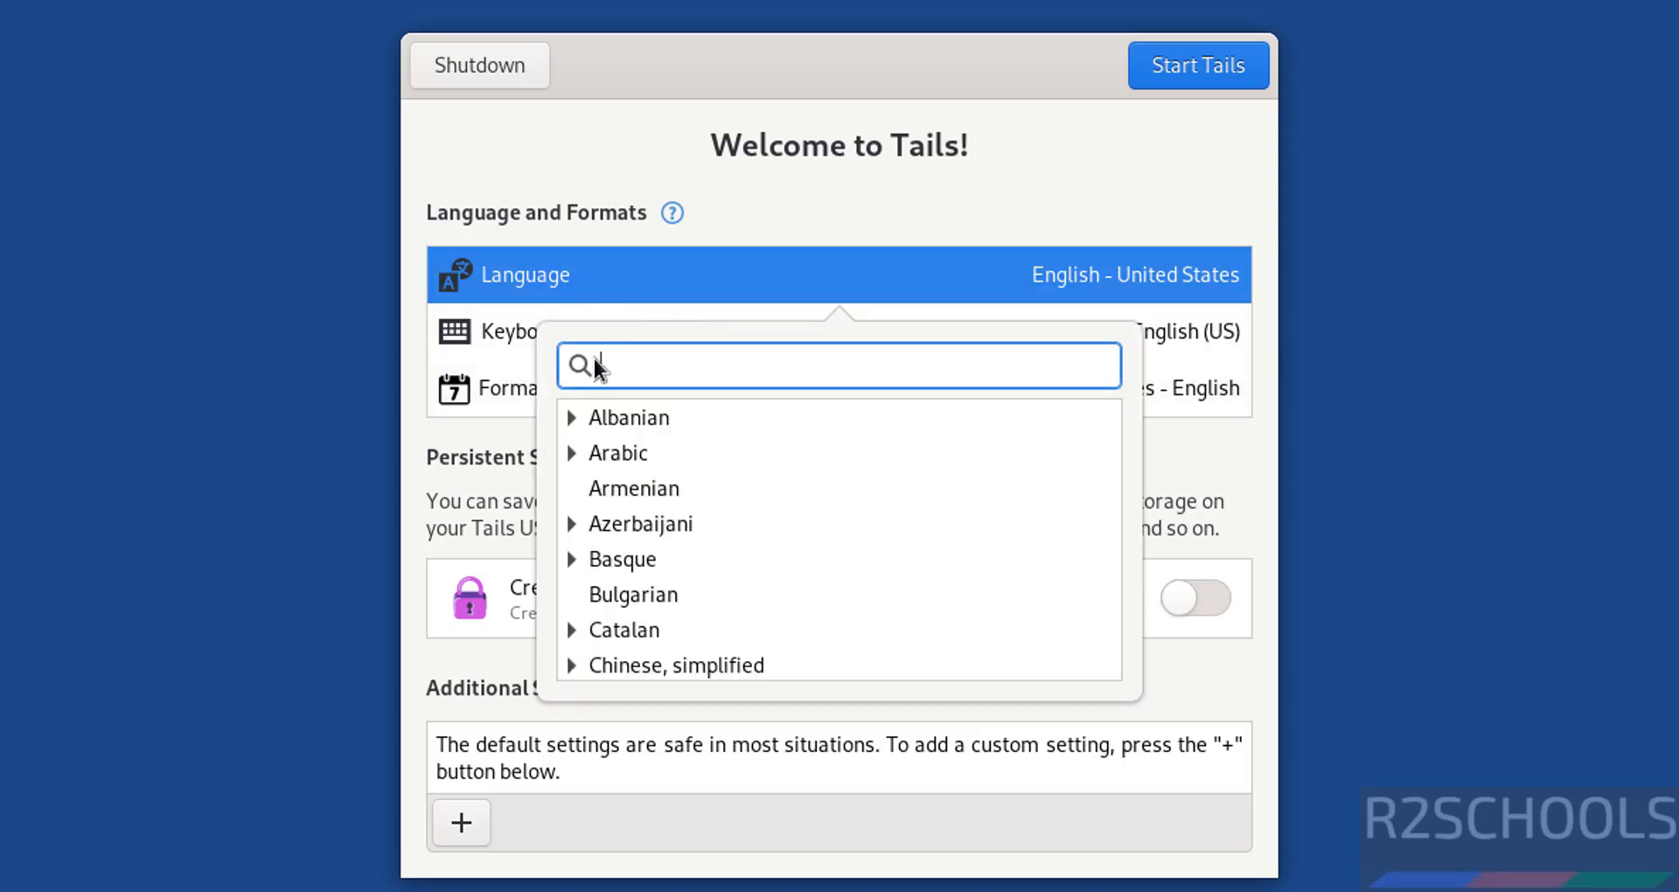
left_click(614, 271)
left_click(613, 270)
left_click(494, 341)
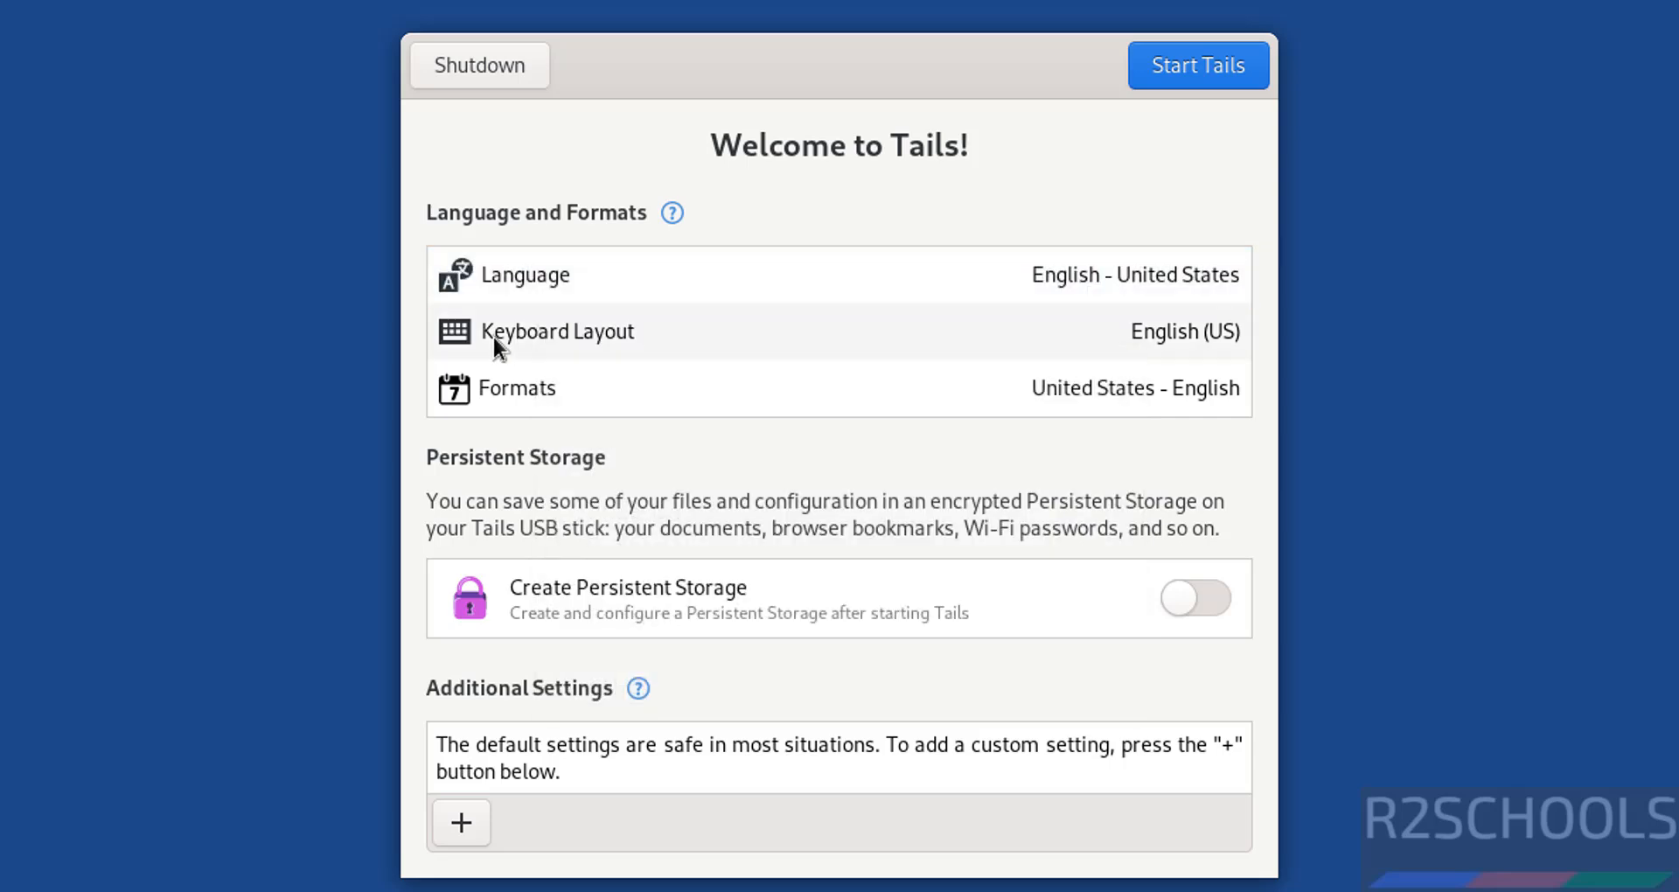
left_click(492, 336)
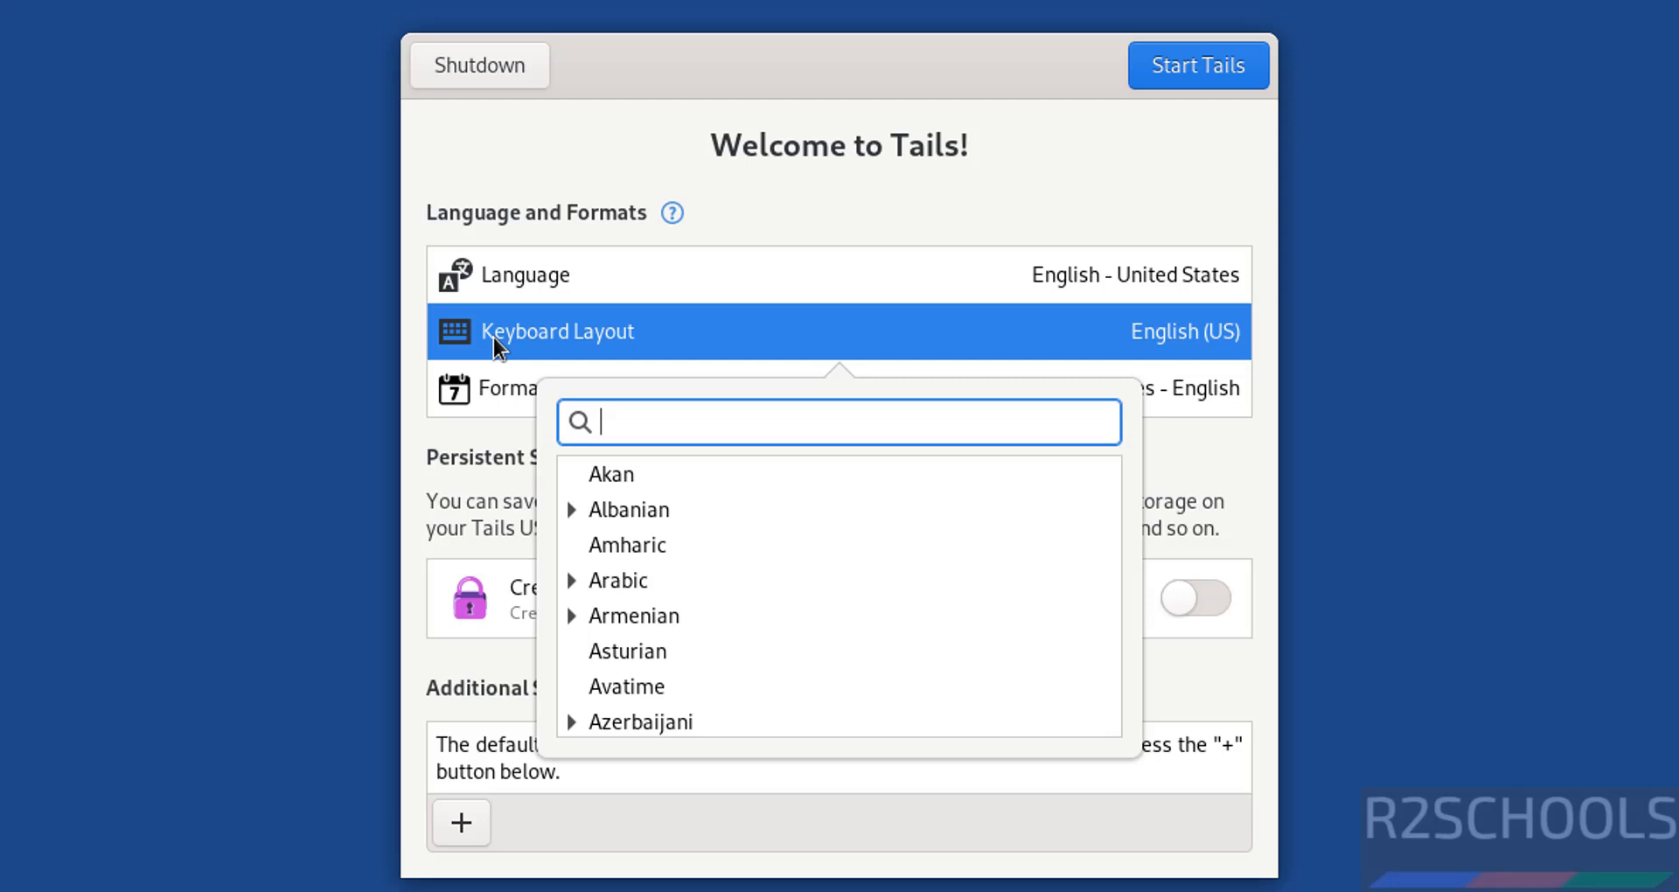
left_click(493, 338)
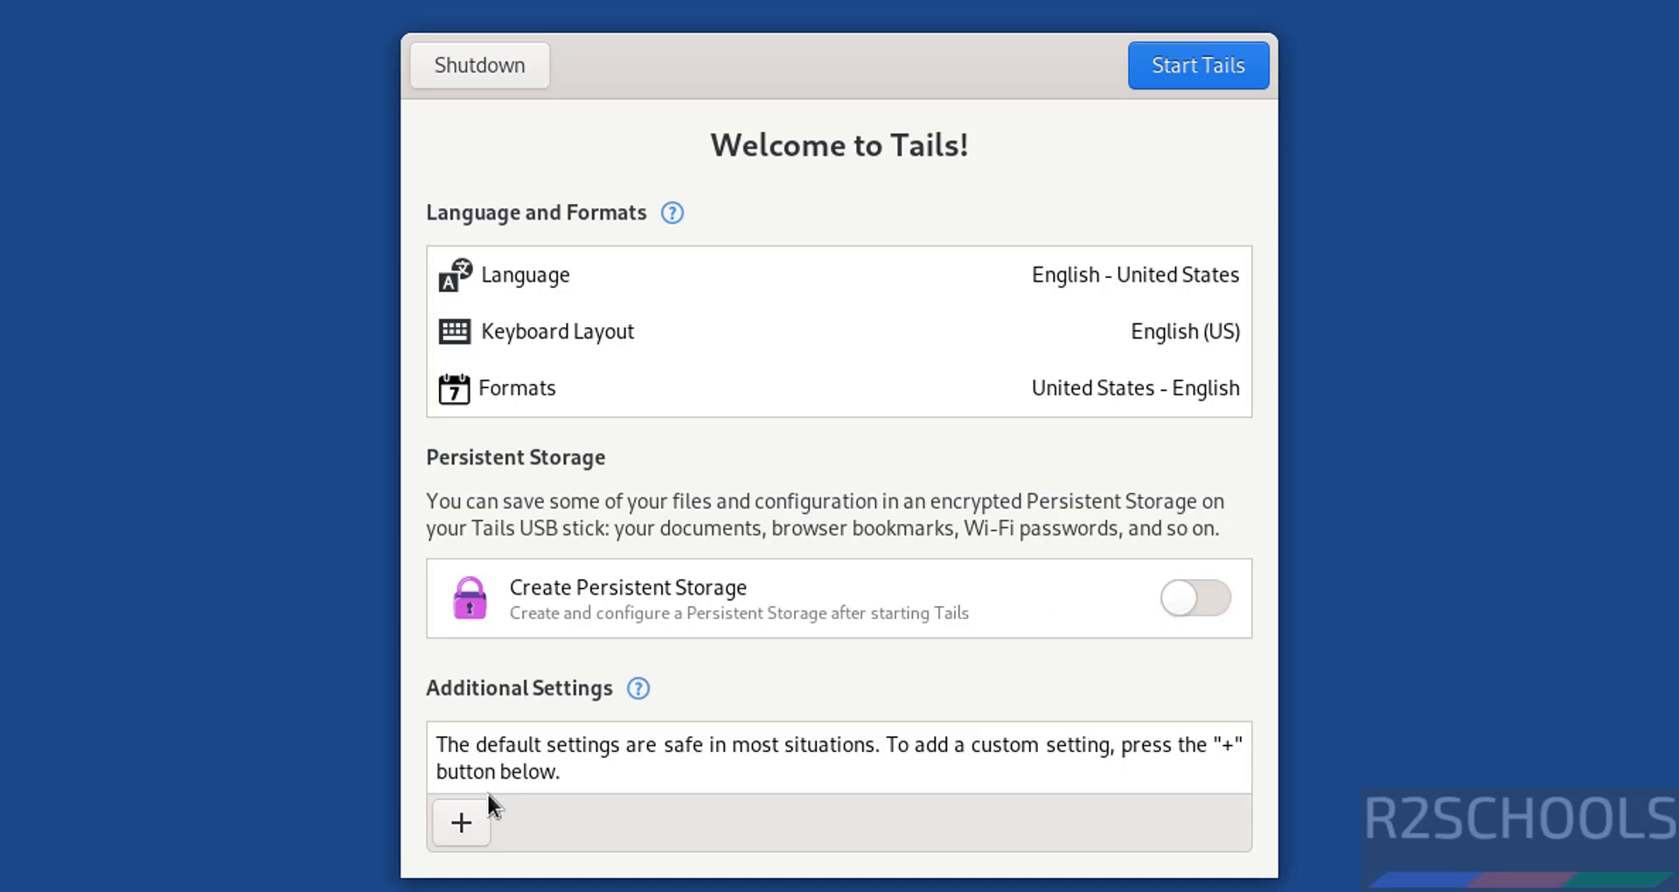
Add an administration password, entered twice, and dismiss the additional settings list without adding more
left_click(464, 820)
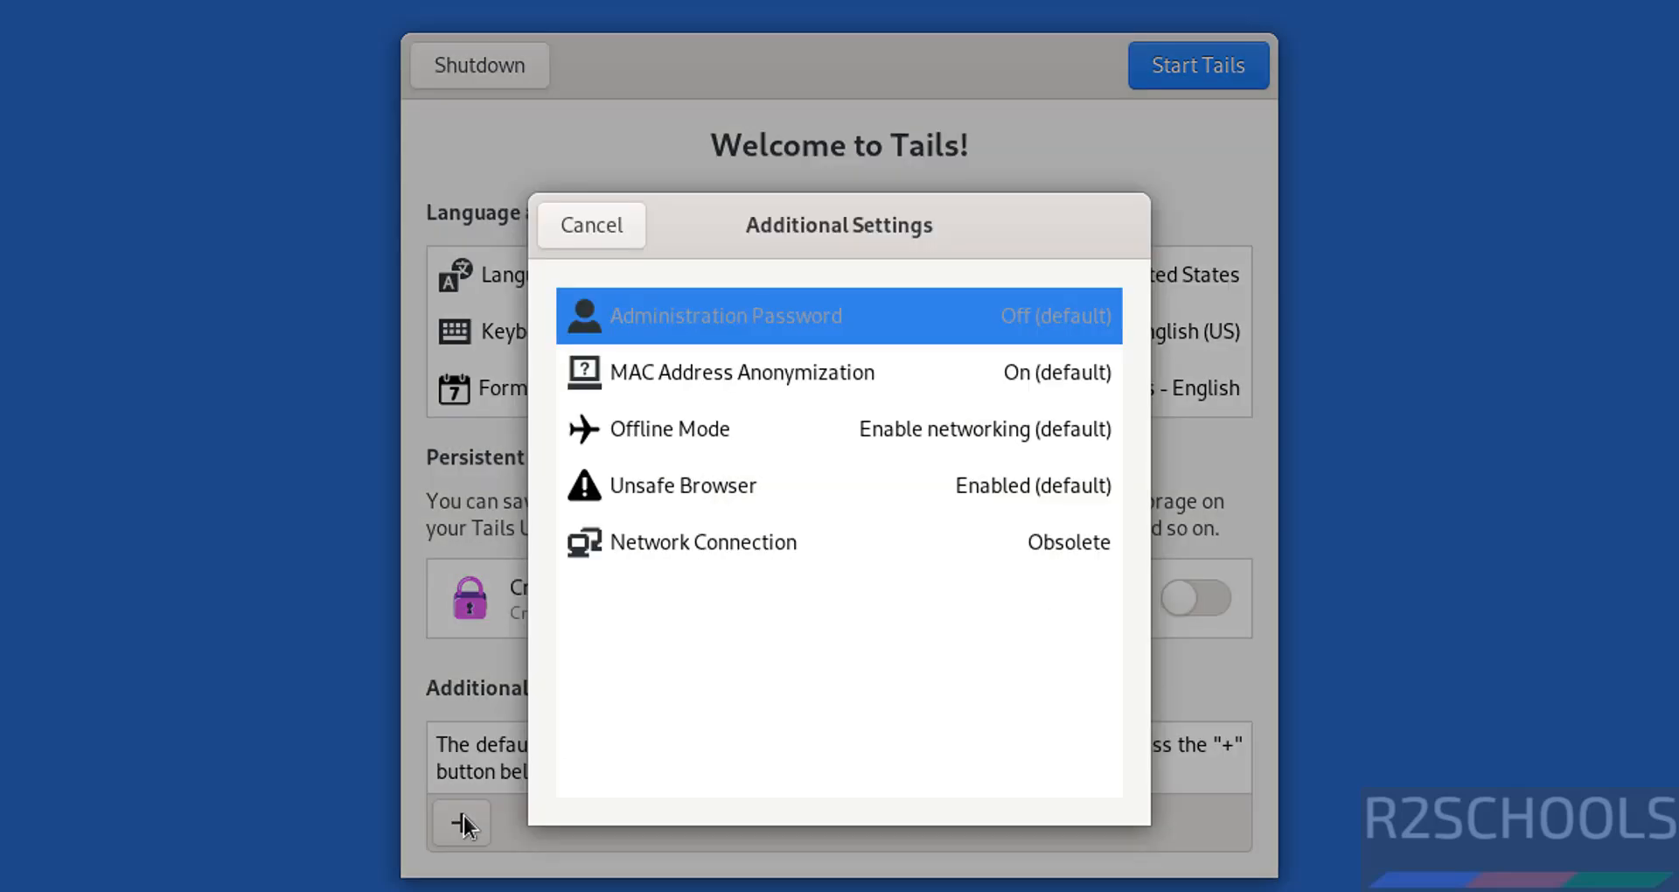
left_click(770, 313)
type("123456")
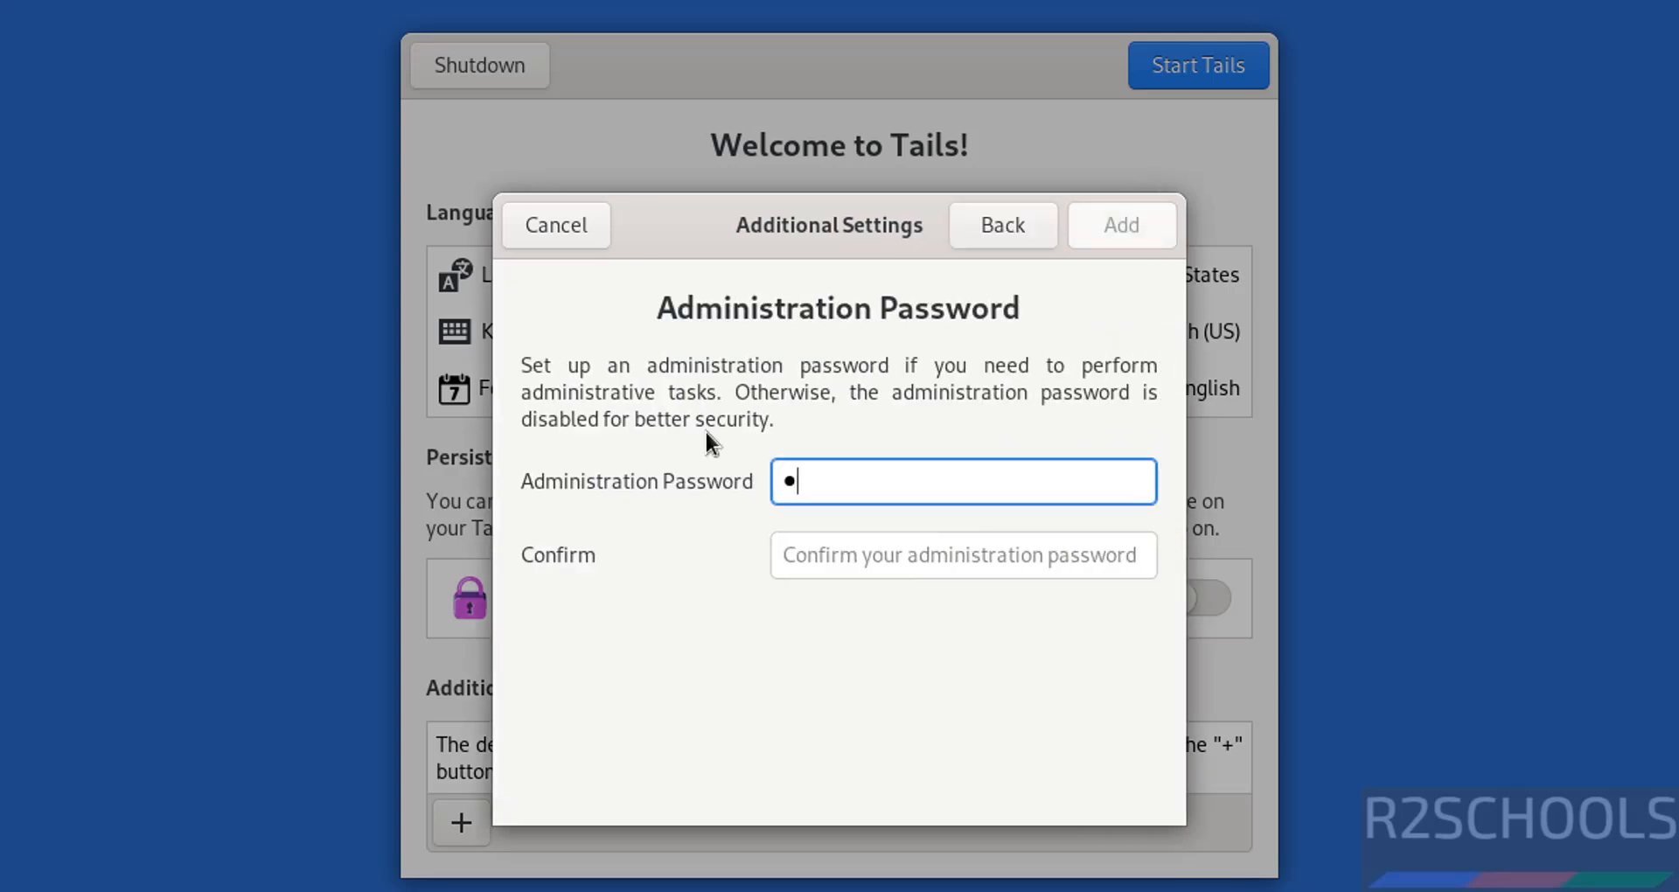
type("7890")
key("Tab")
type("123456")
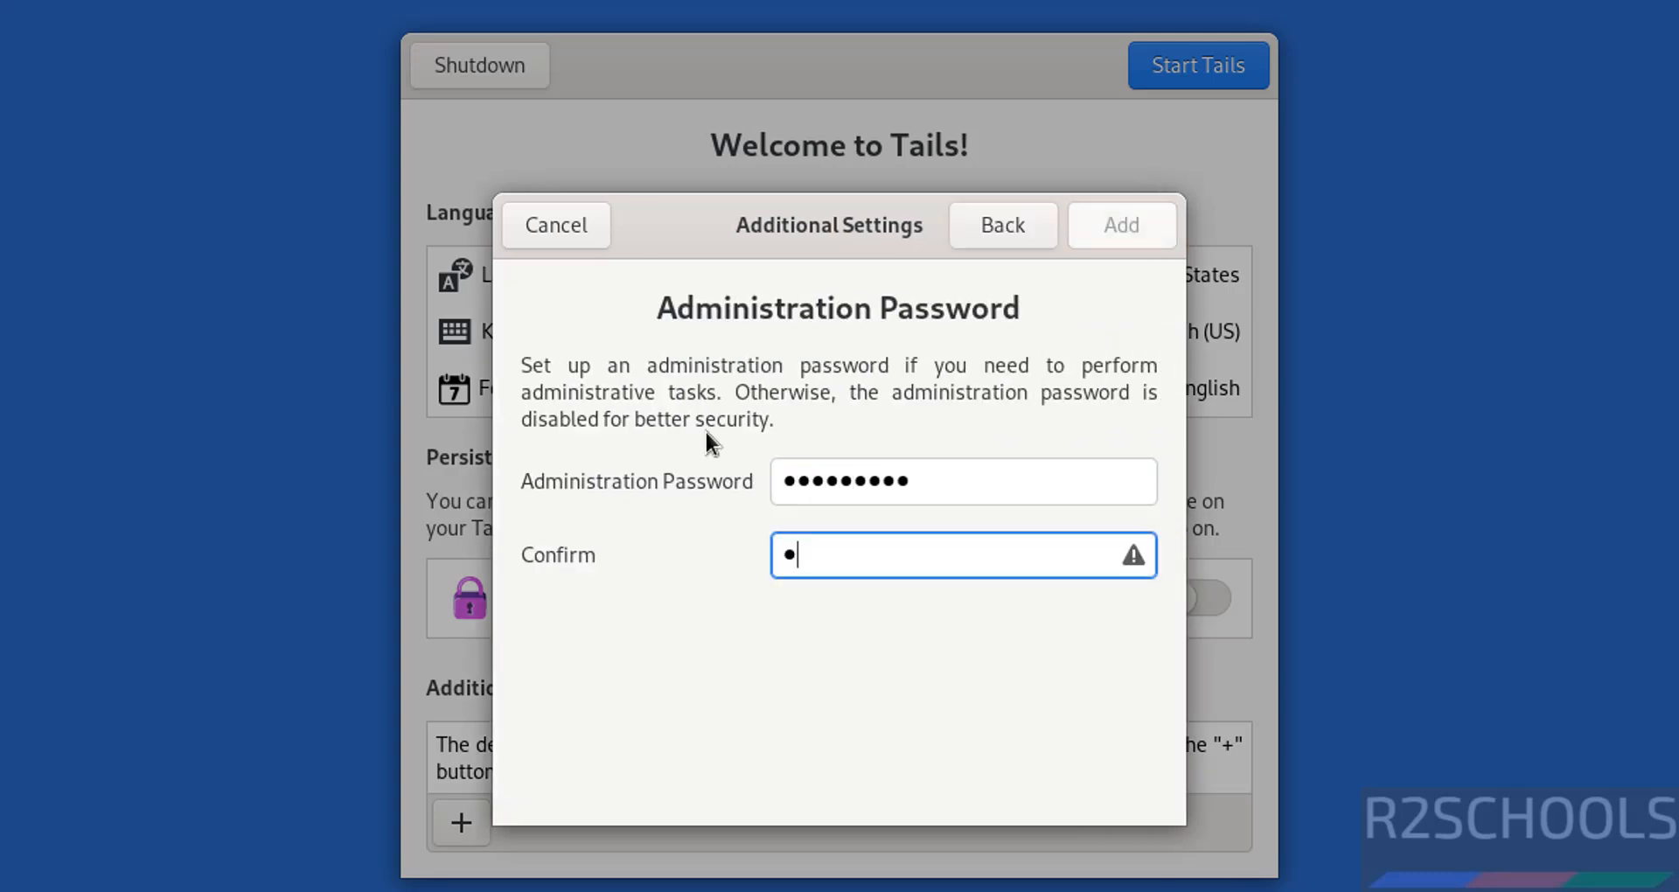
type("7890")
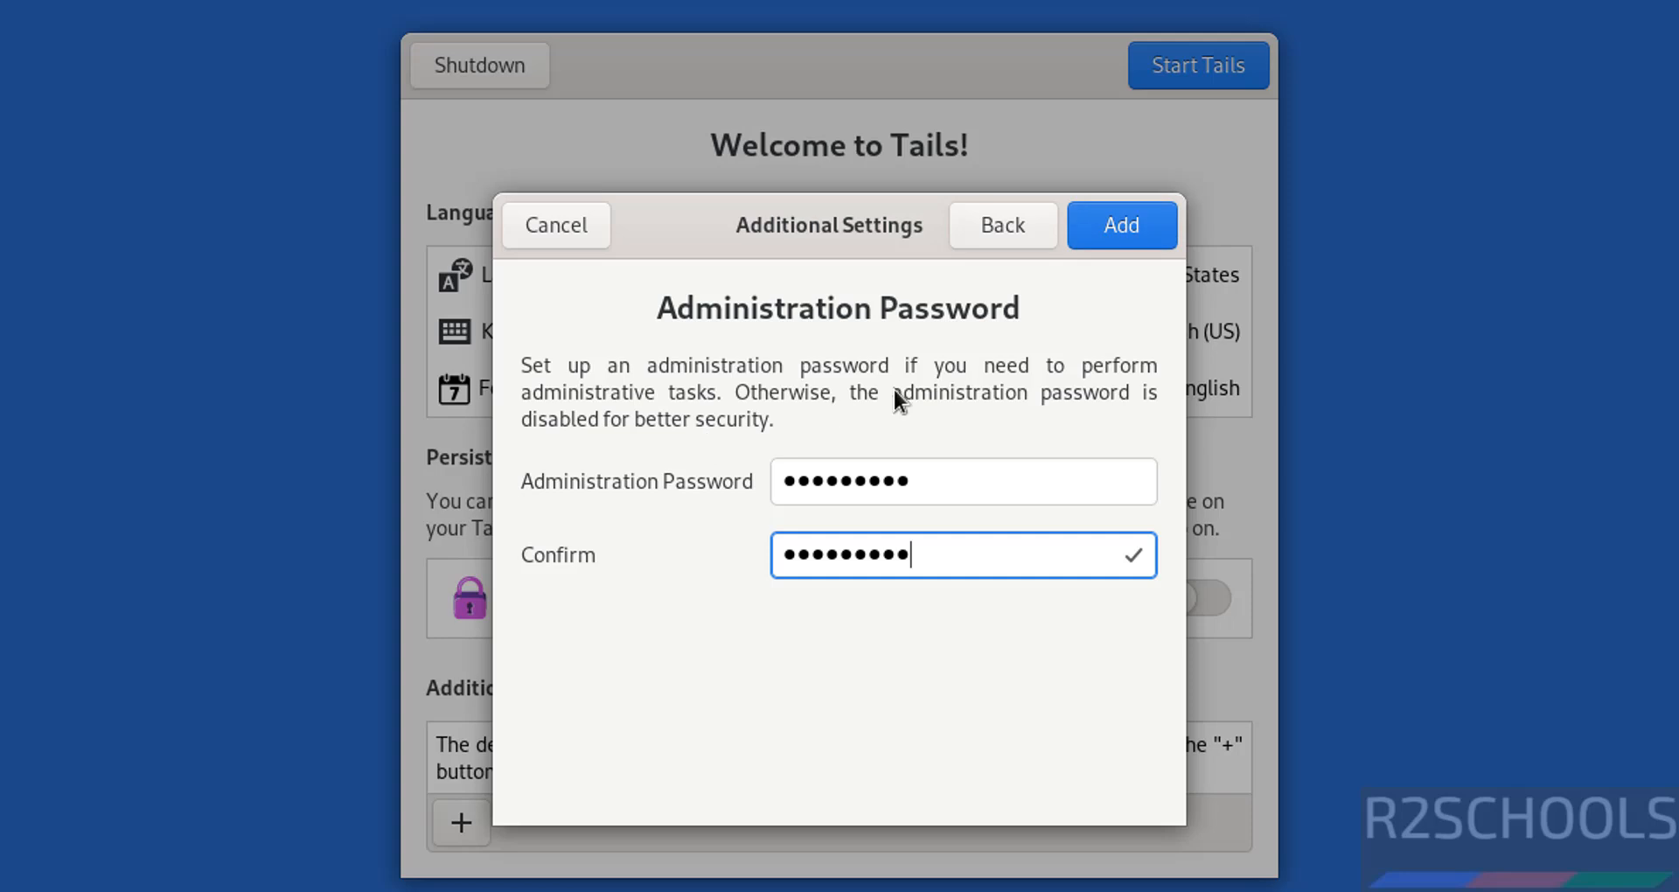
left_click(1129, 215)
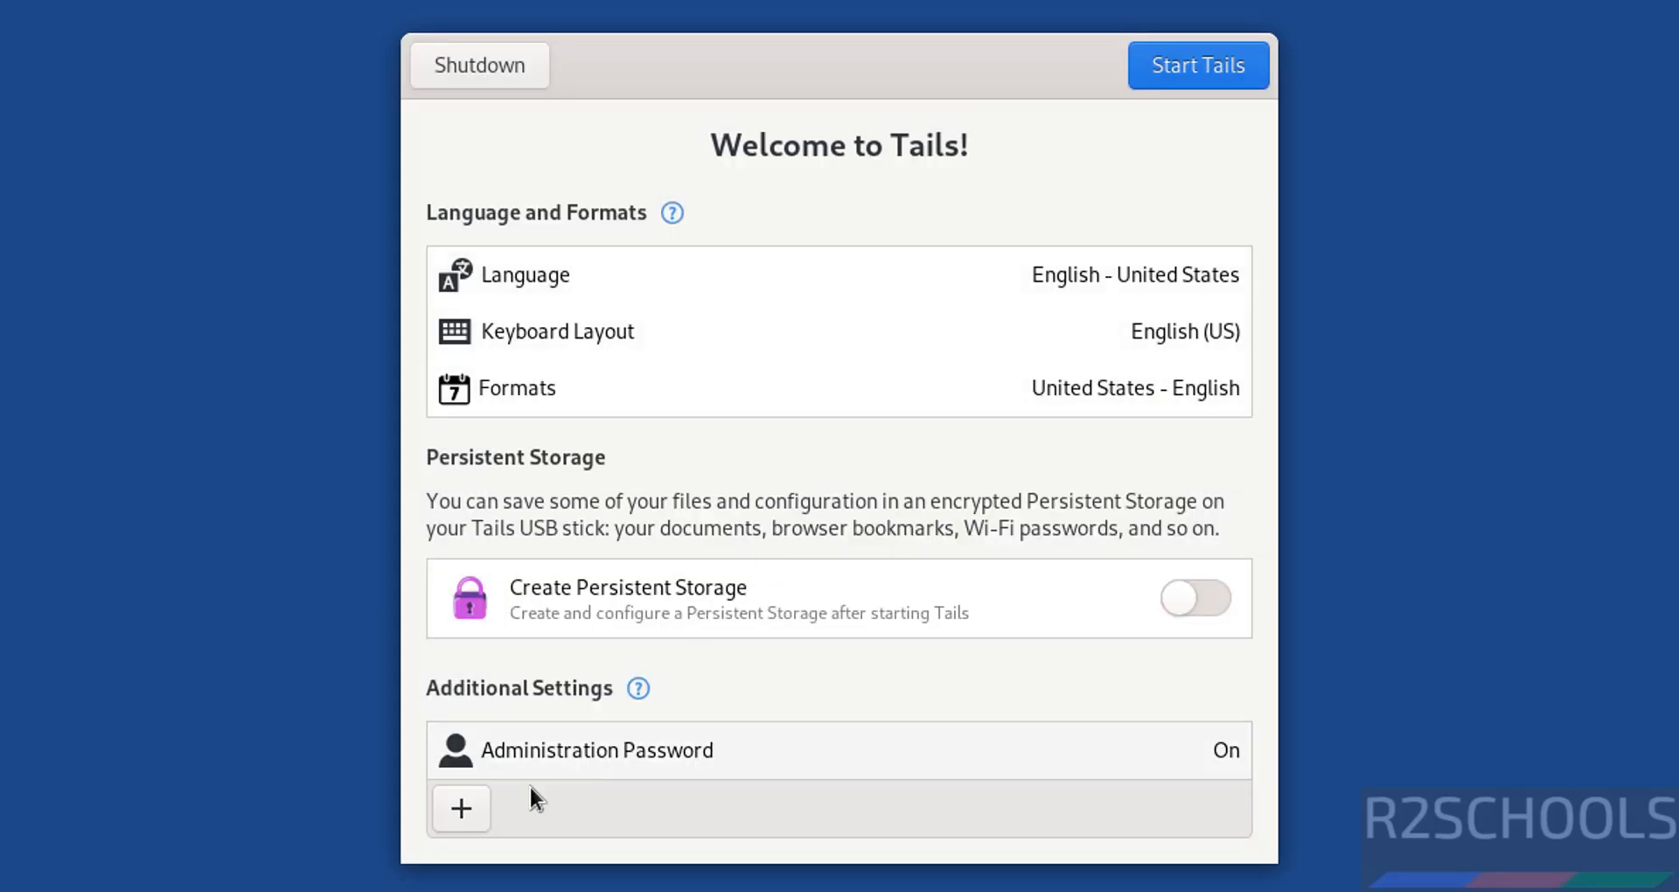
left_click(458, 817)
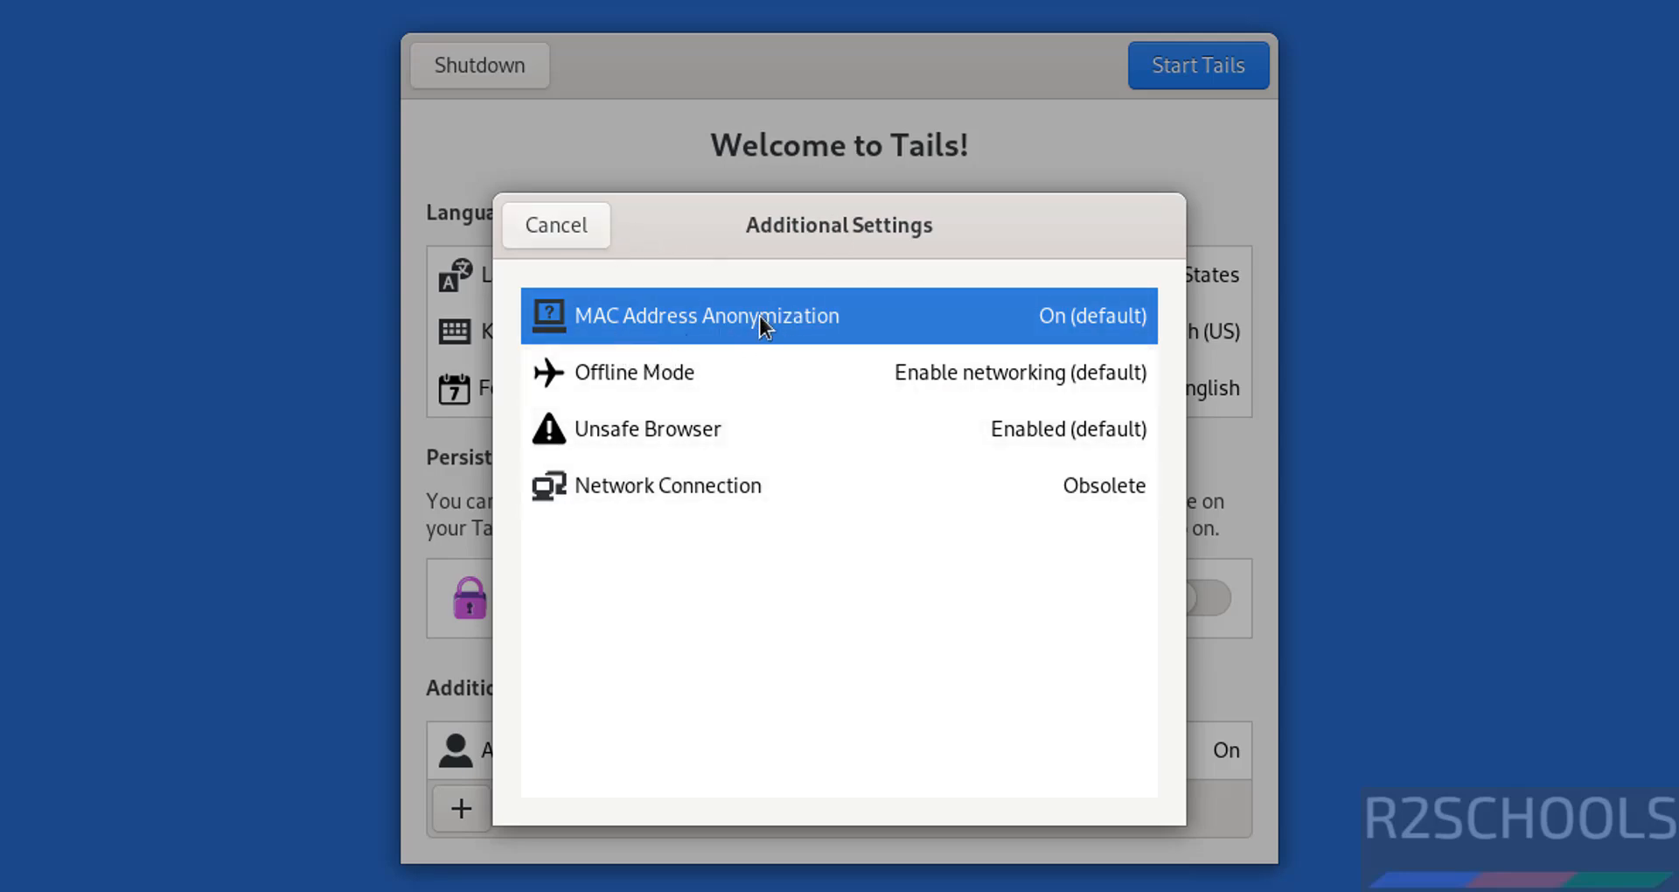
left_click(560, 229)
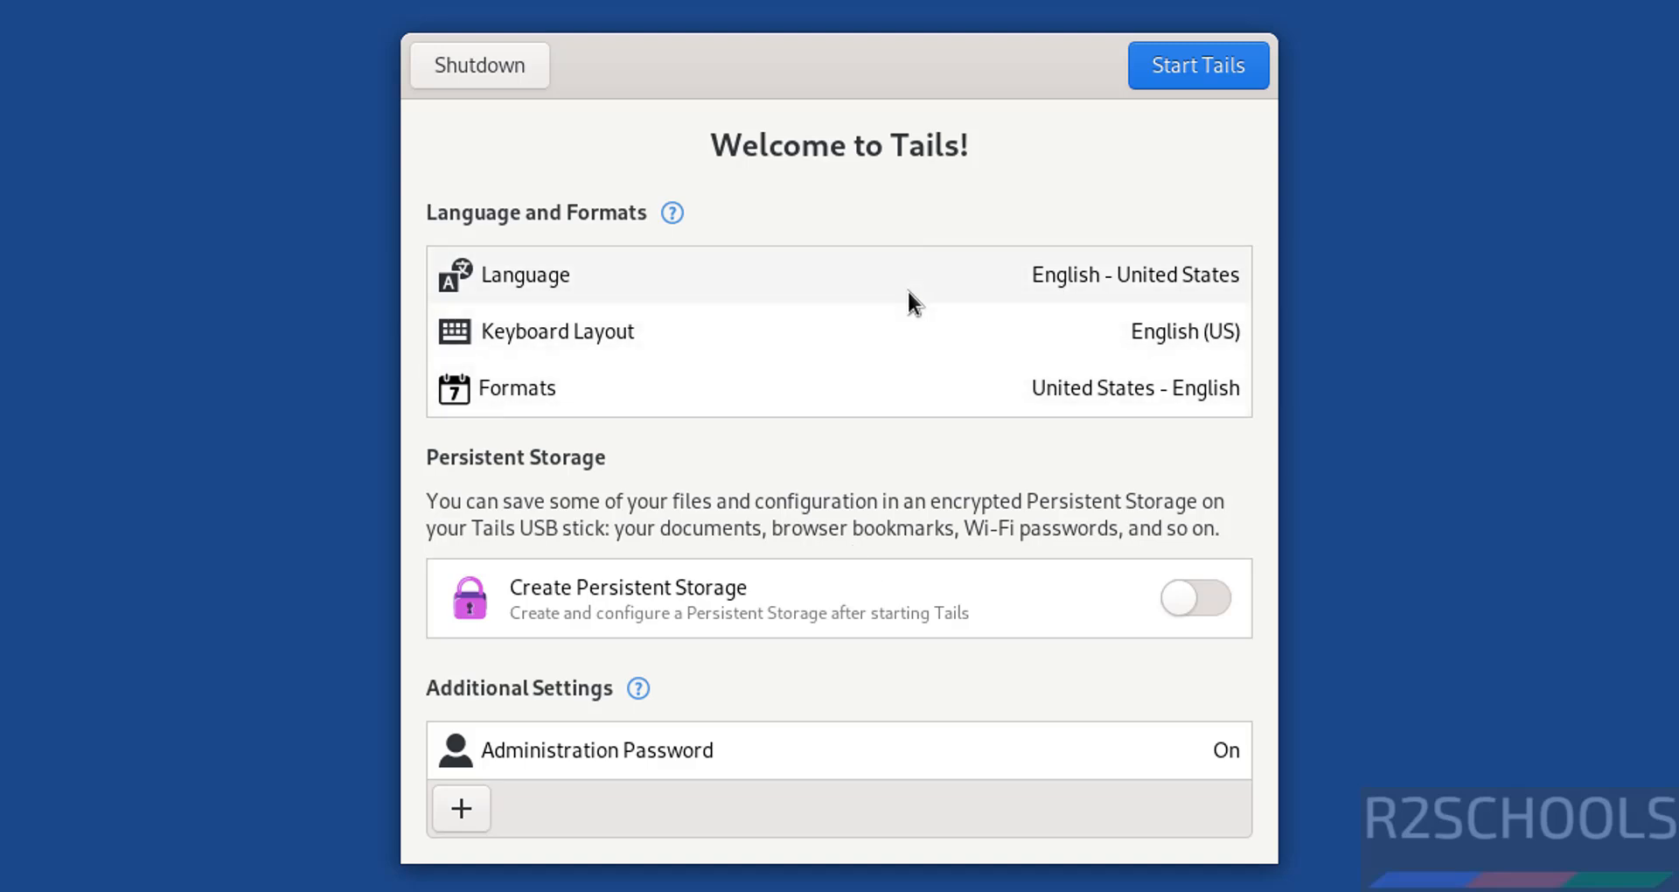
Start Tails and connect to the Tor network automatically without bridges
left_click(1198, 70)
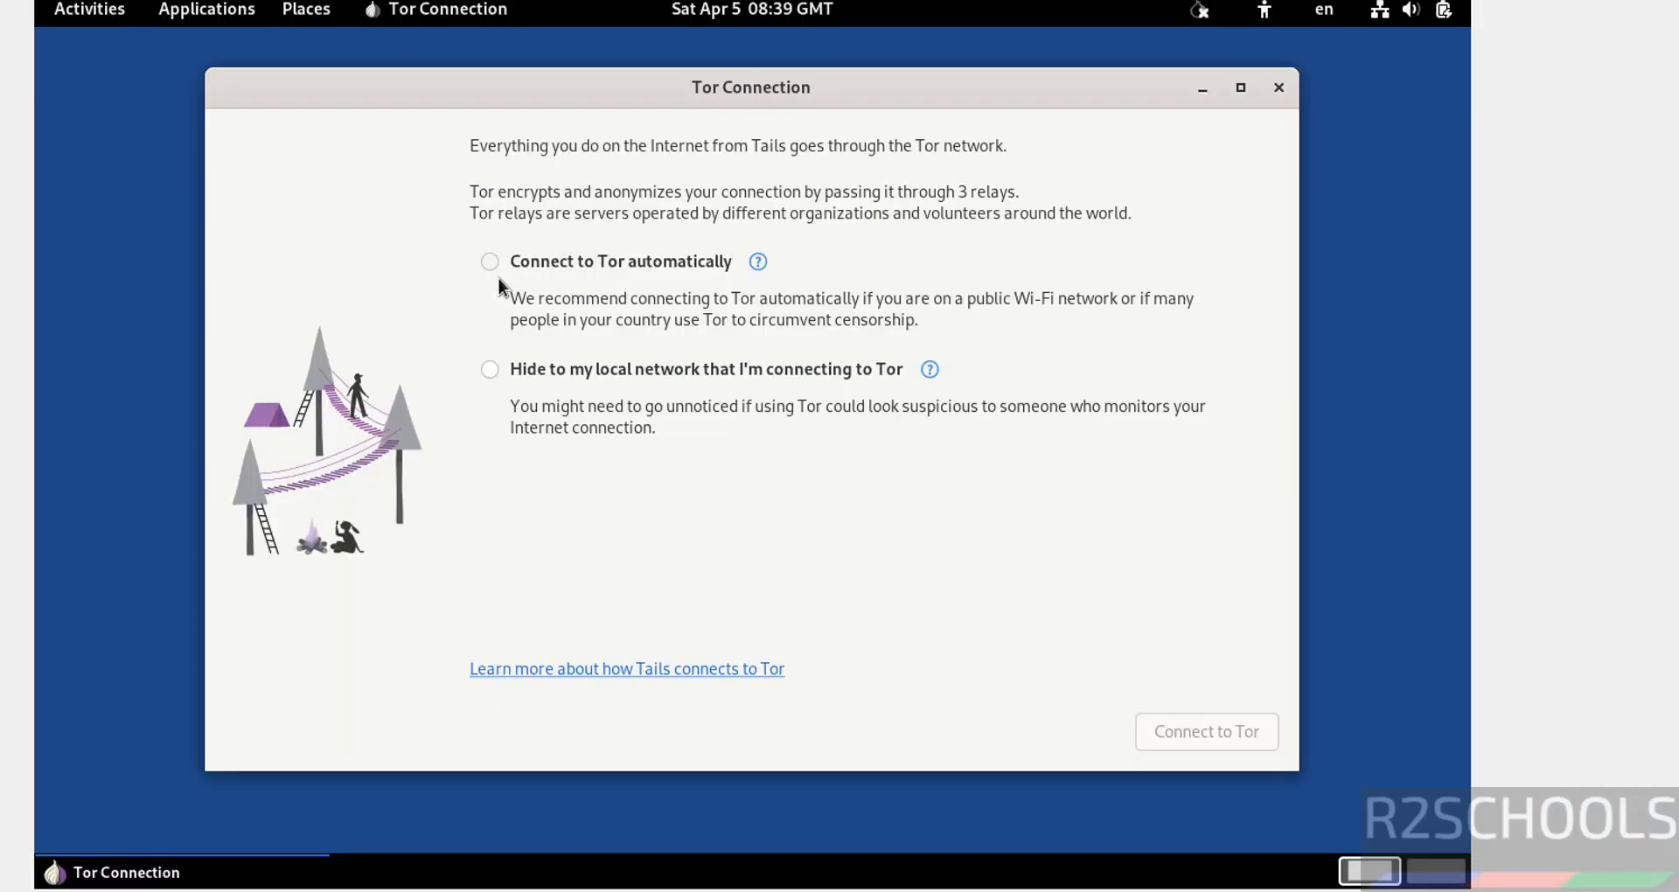
left_click(492, 264)
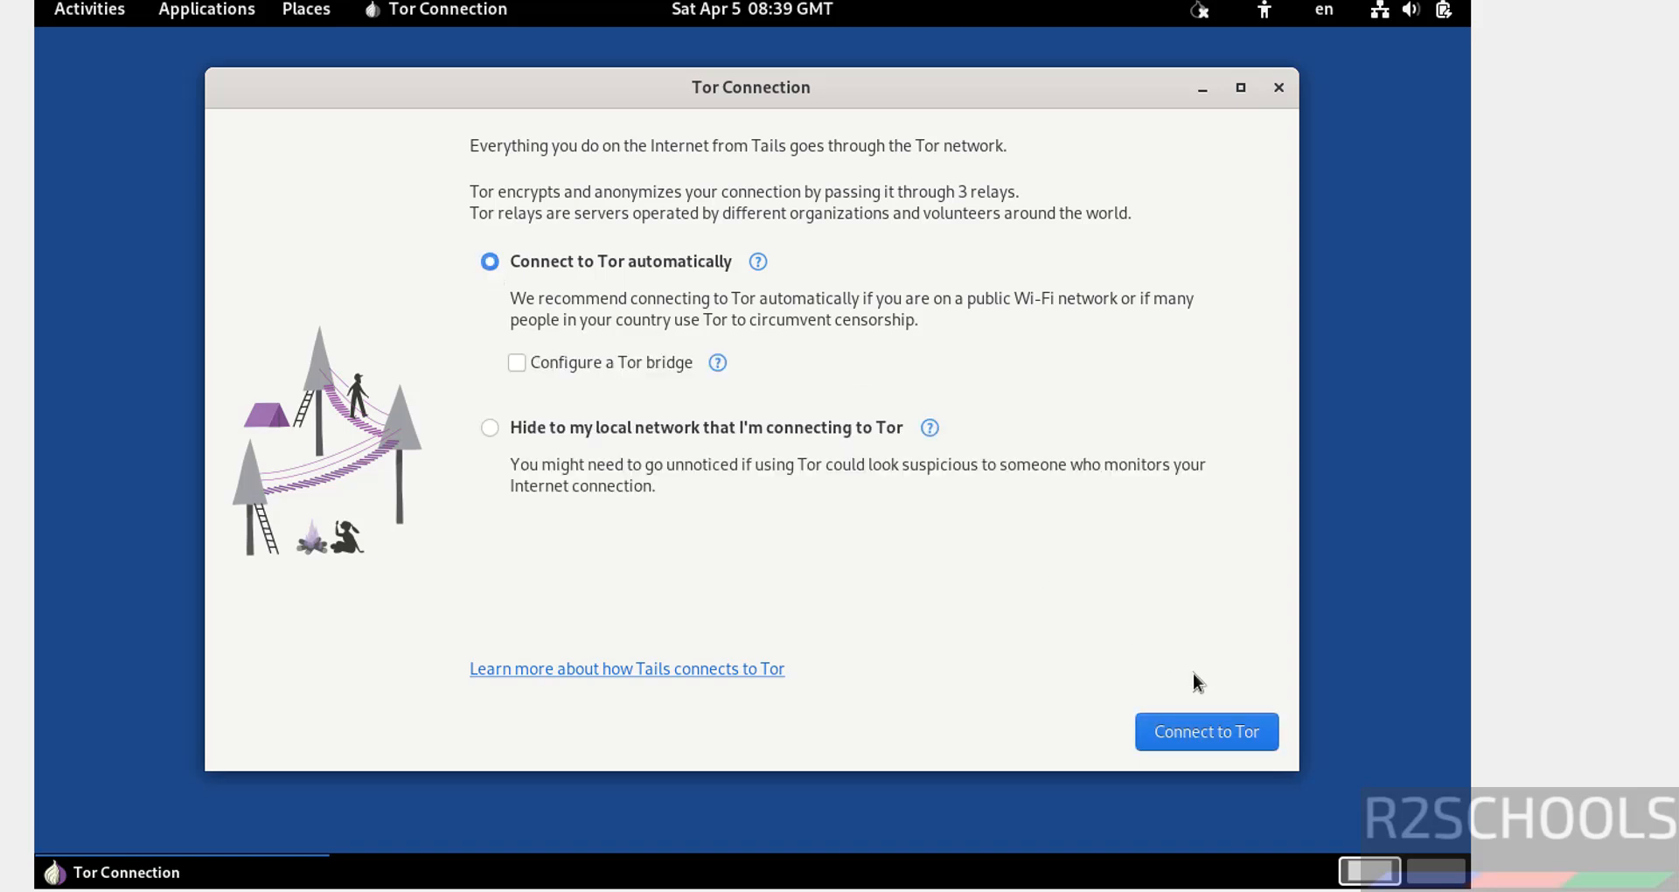
left_click(1211, 733)
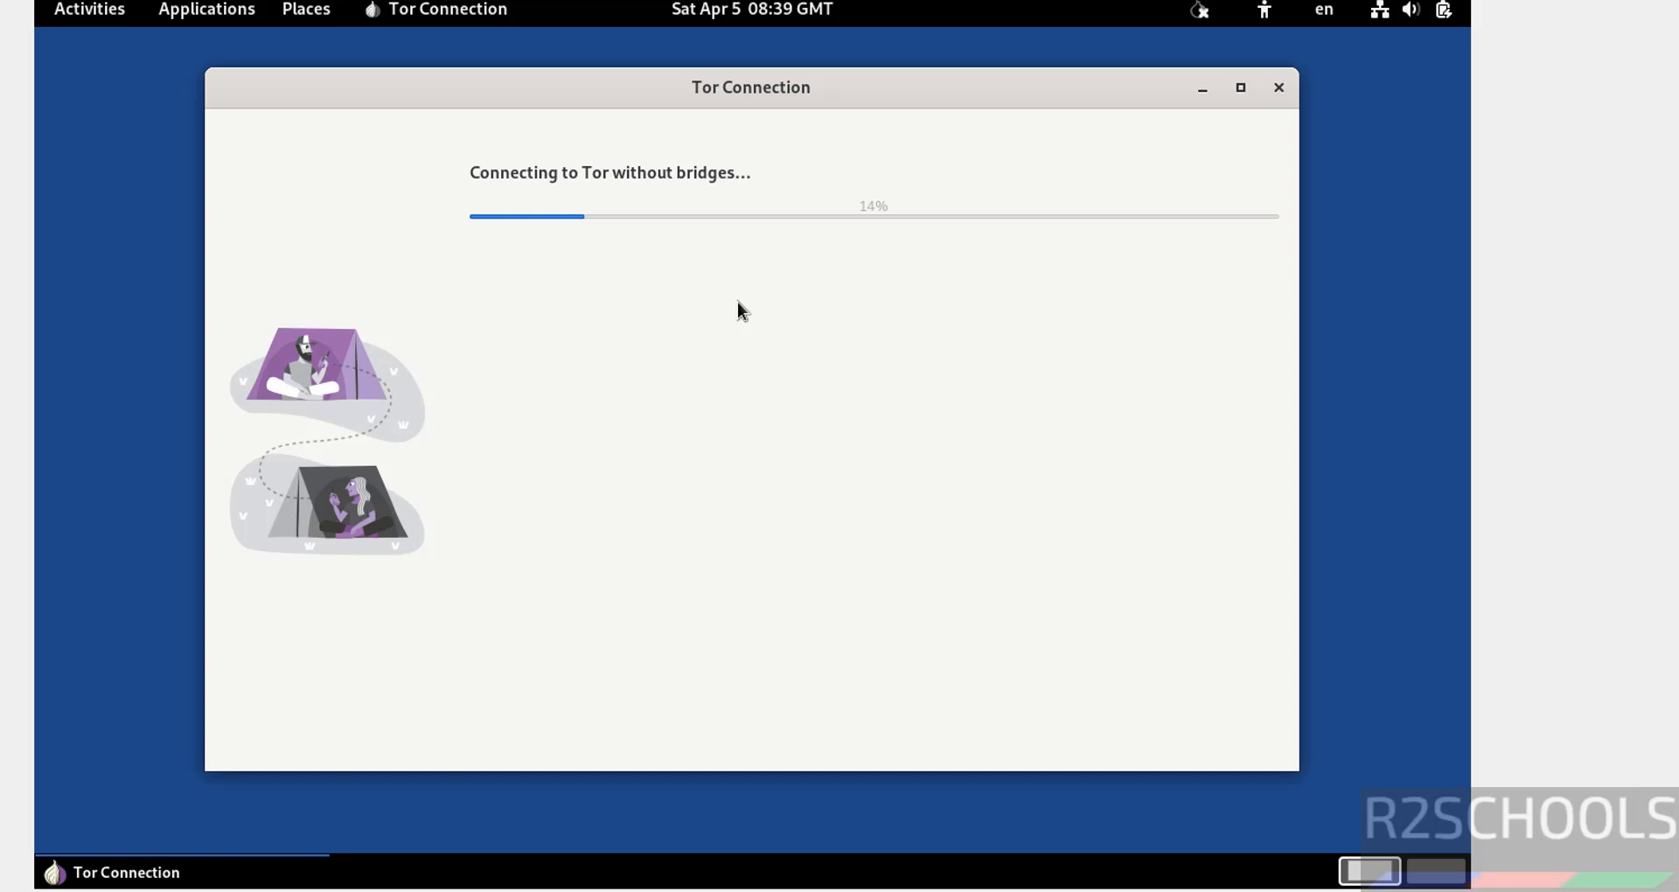
left_click(103, 18)
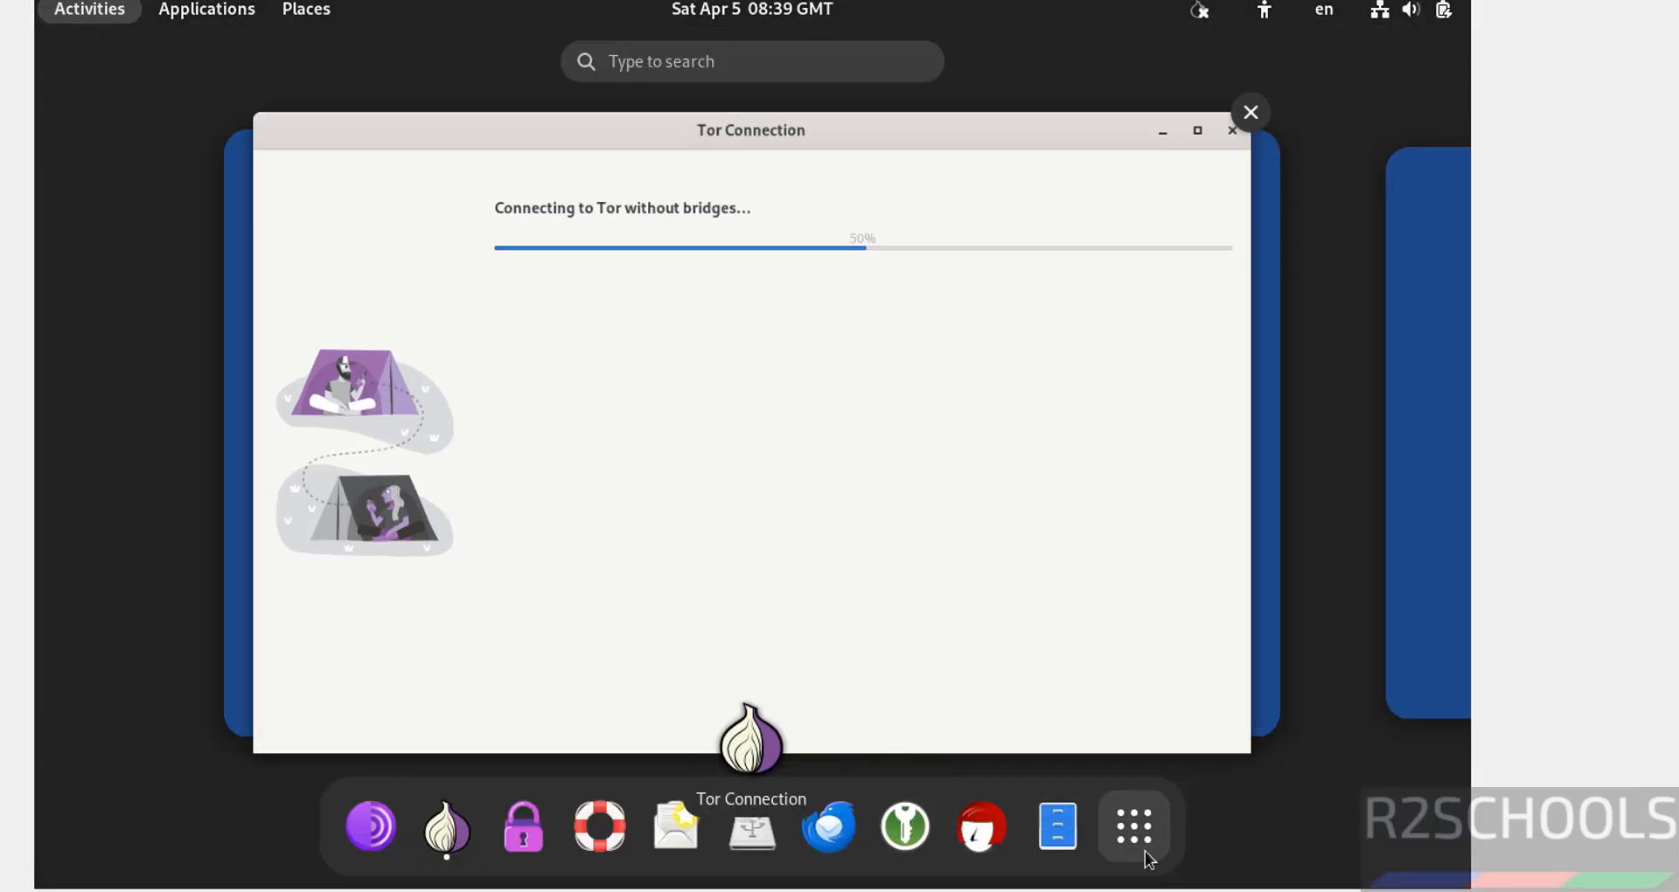
Open a Terminal from the applications grid and position its window
left_click(1146, 851)
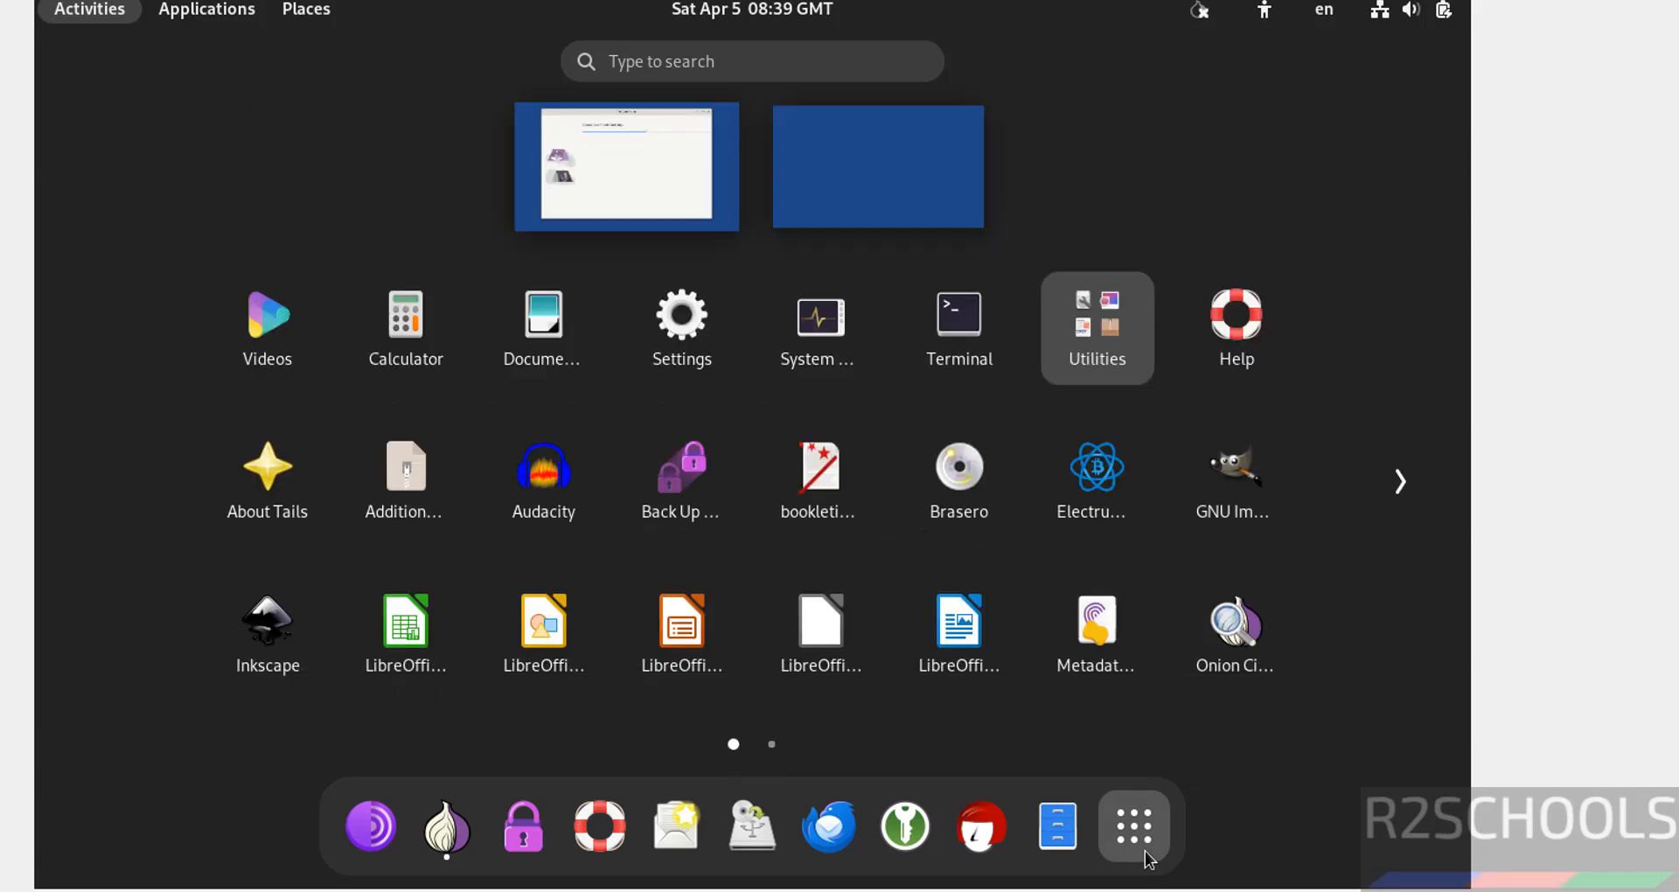
left_click(945, 355)
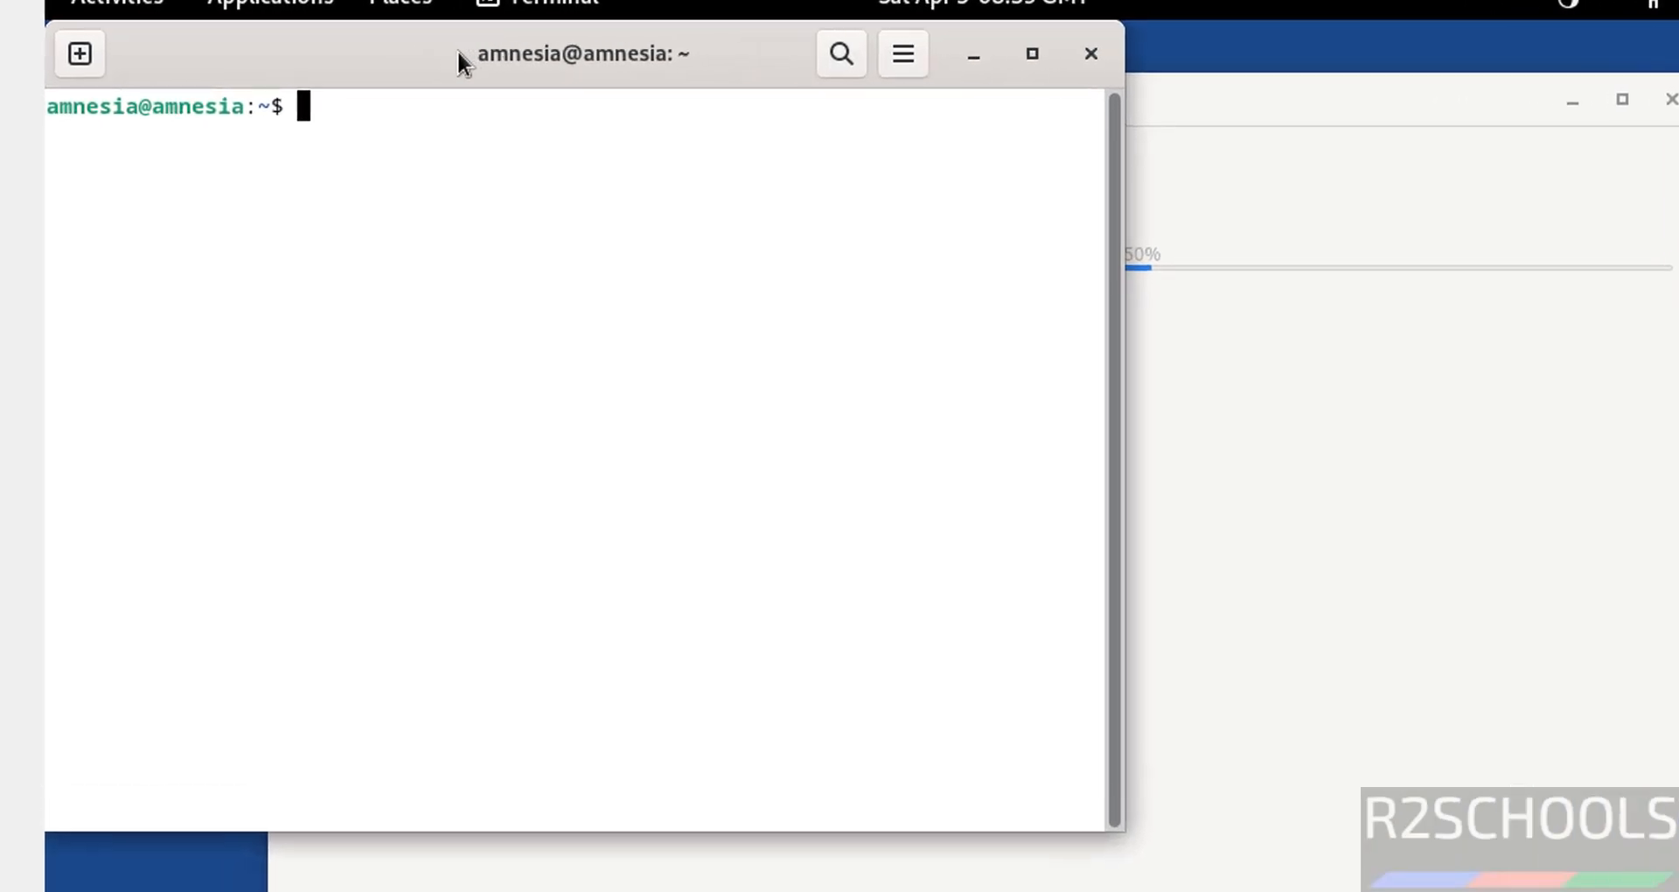
left_click_drag(349, 52, 389, 53)
left_click_drag(534, 53, 530, 53)
View /etc/os-release with more to confirm version 6.14.1, then quit and clear the screen
type("more /et")
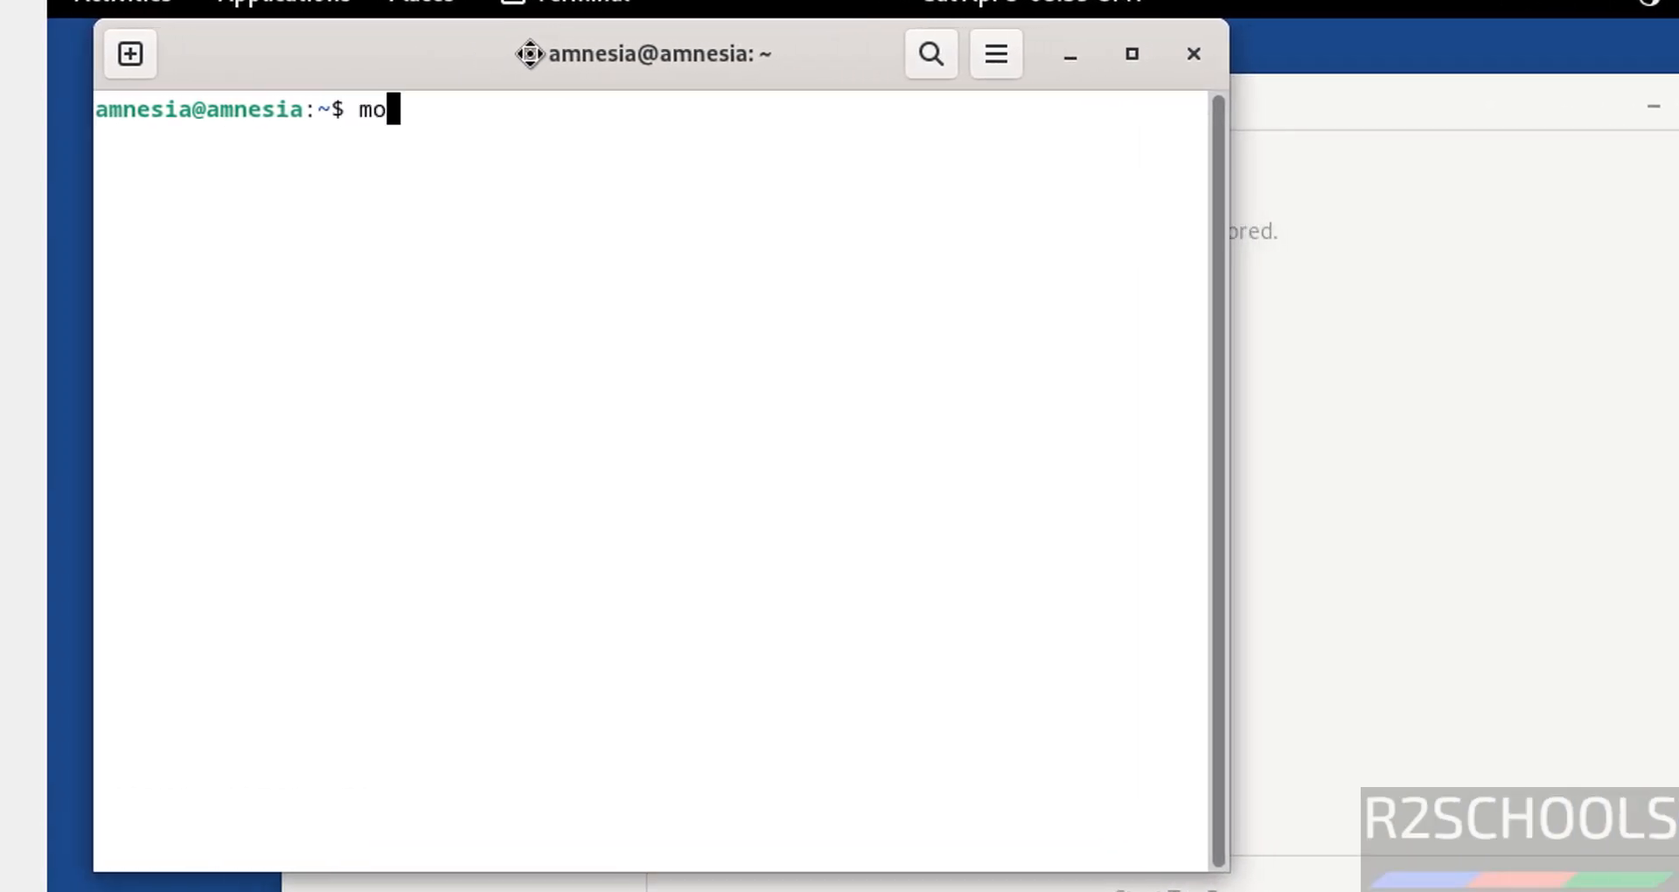
type("c/os-re")
key("Tab")
key("Return")
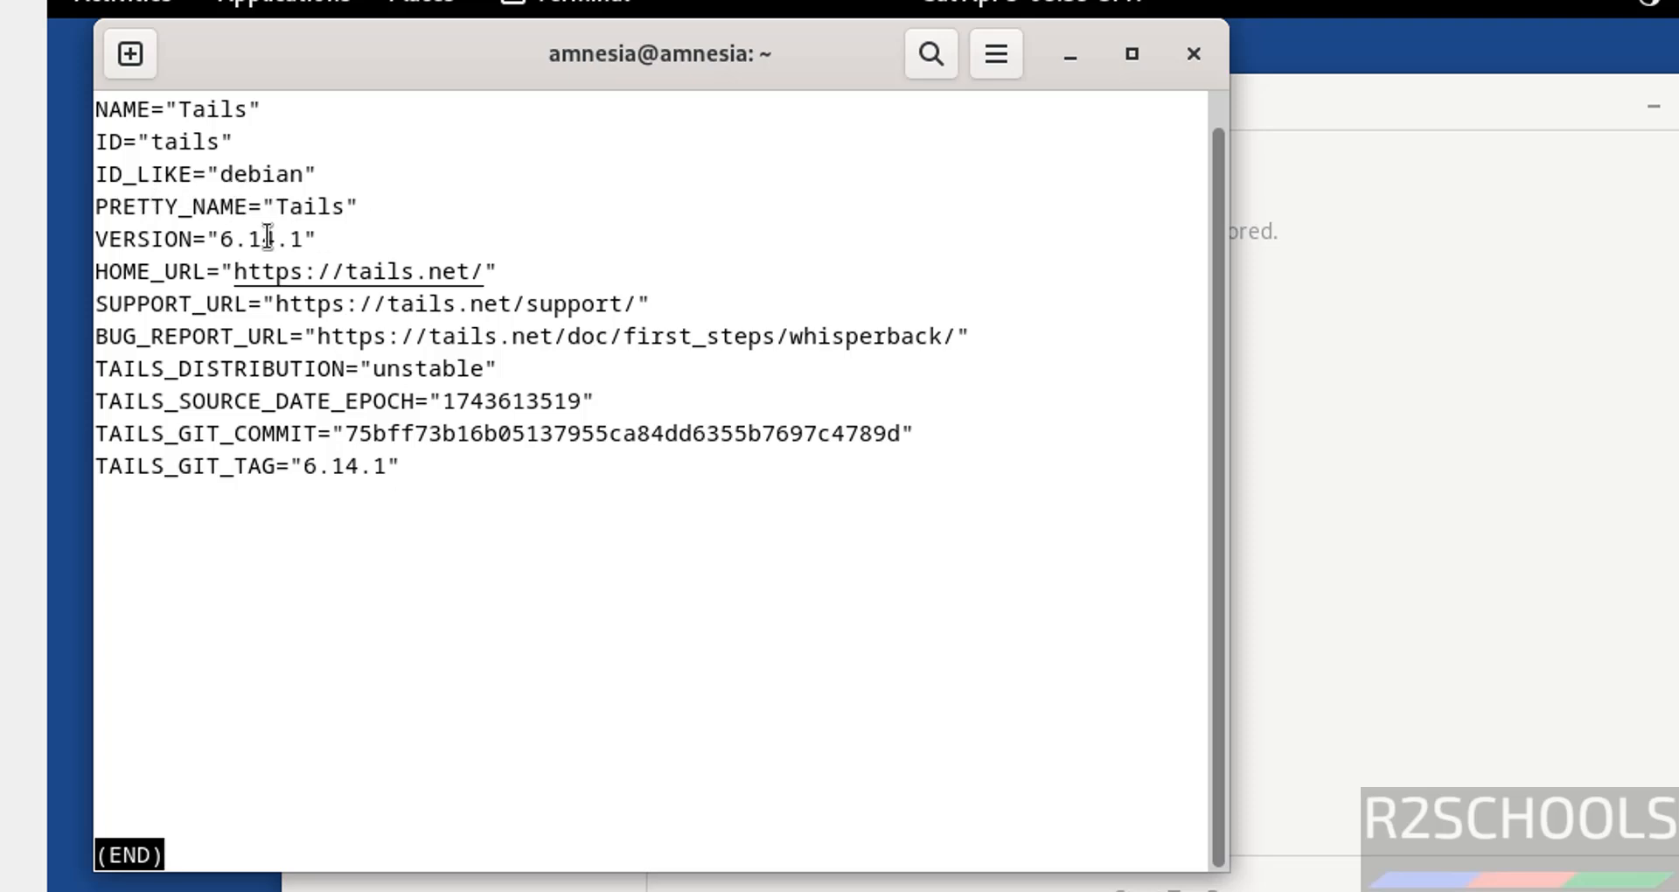
key("q")
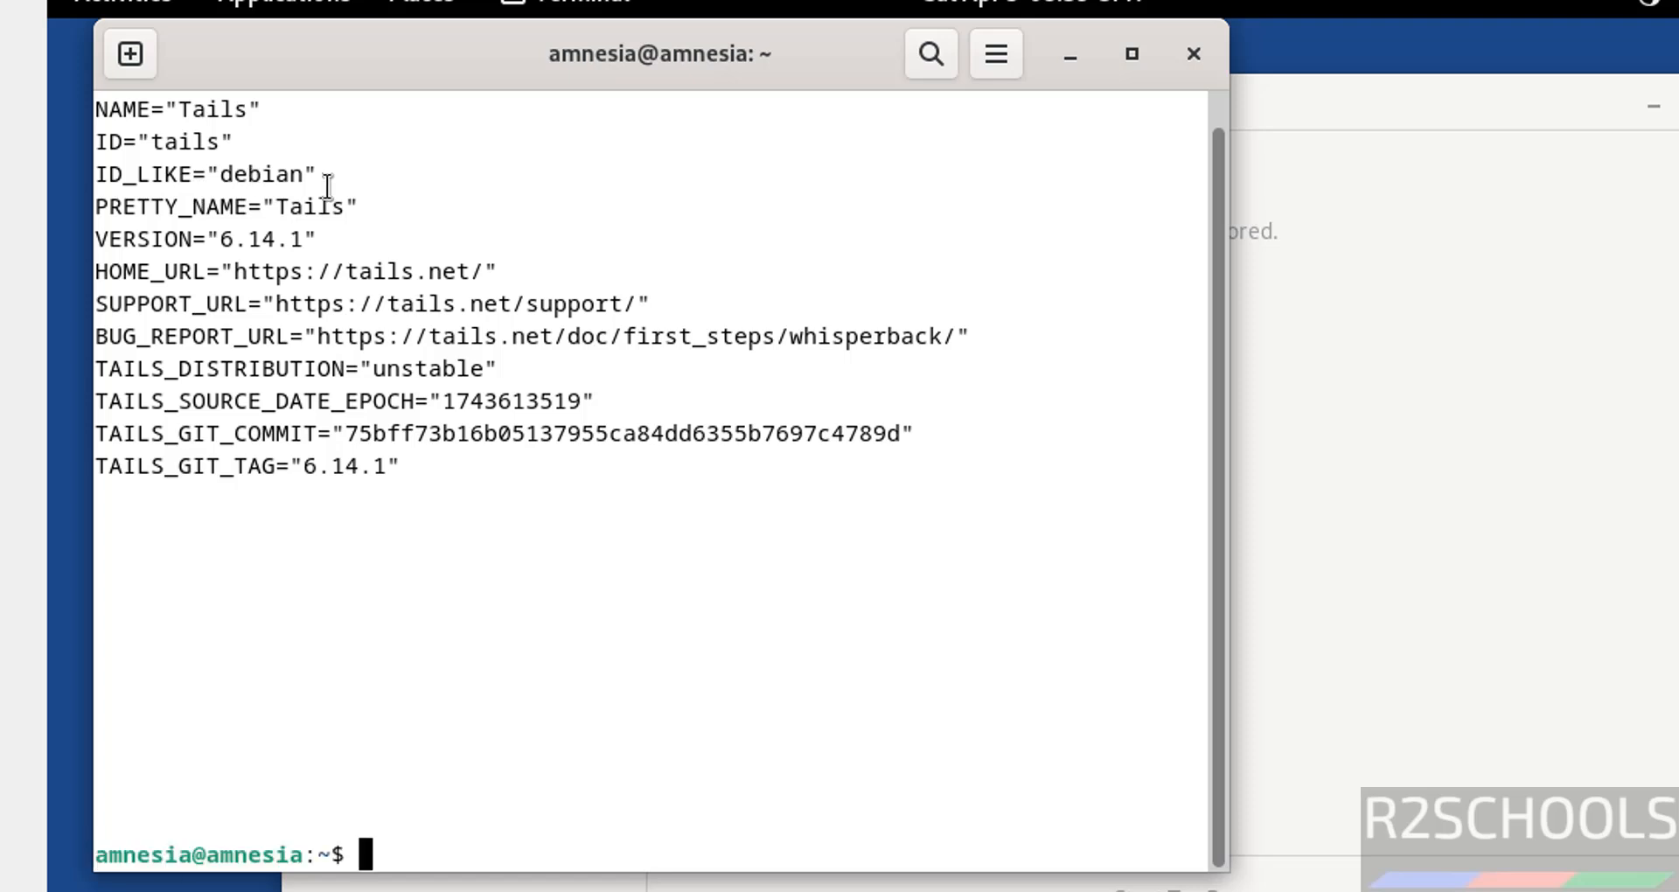
key("ctrl+l")
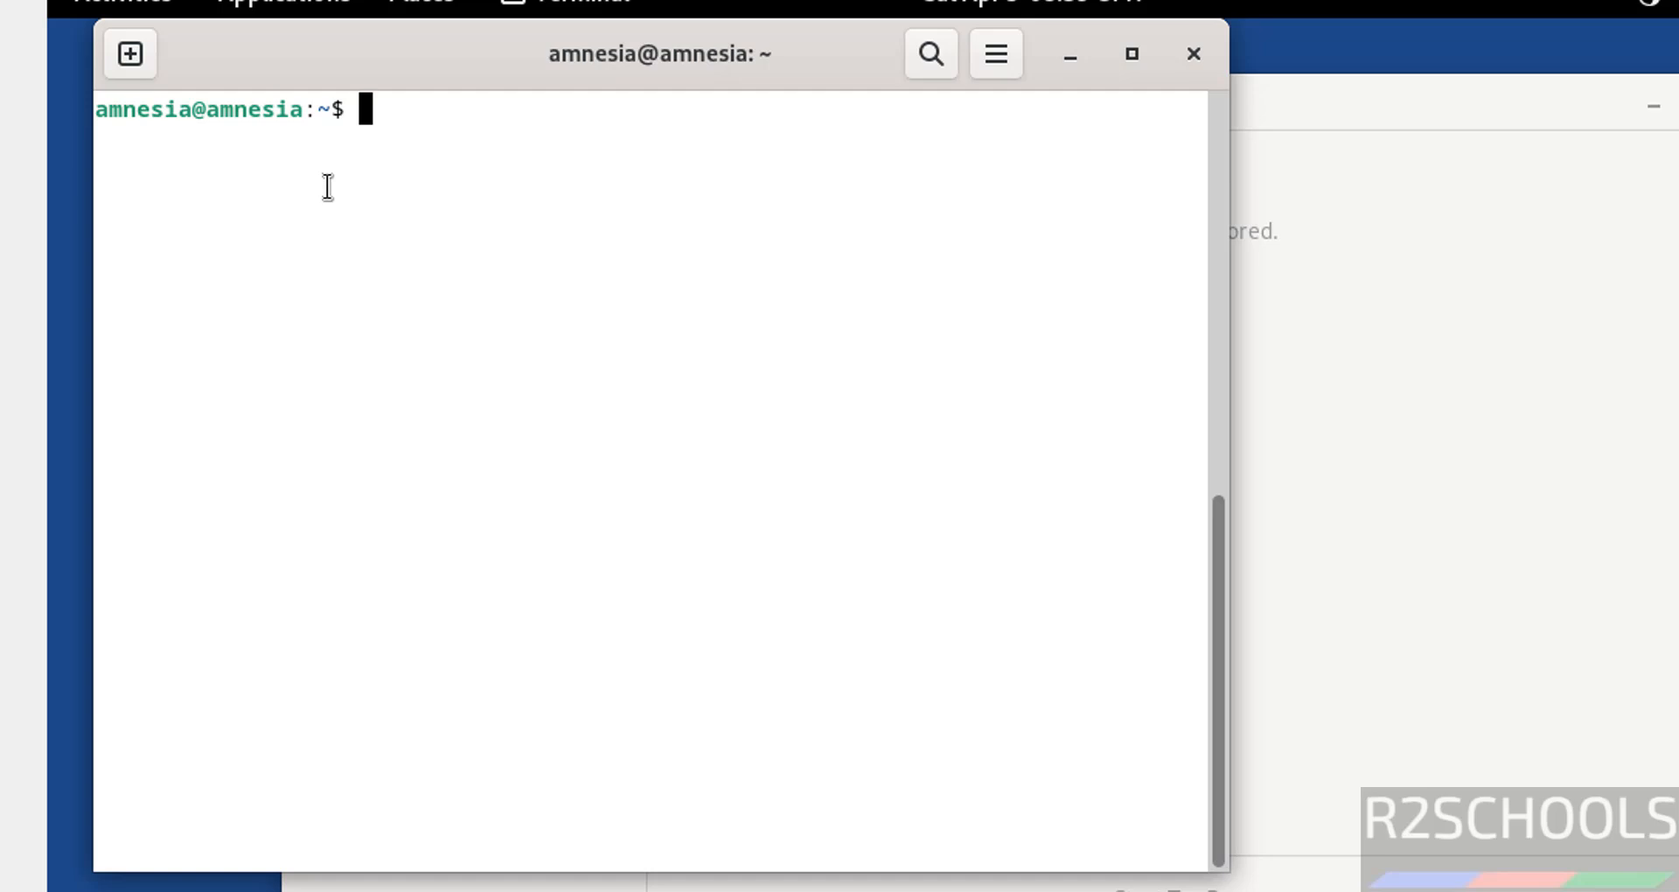
Run 'sudo apt update && sudo apt upgrade' and enter the administration password
type("sudo apt upd")
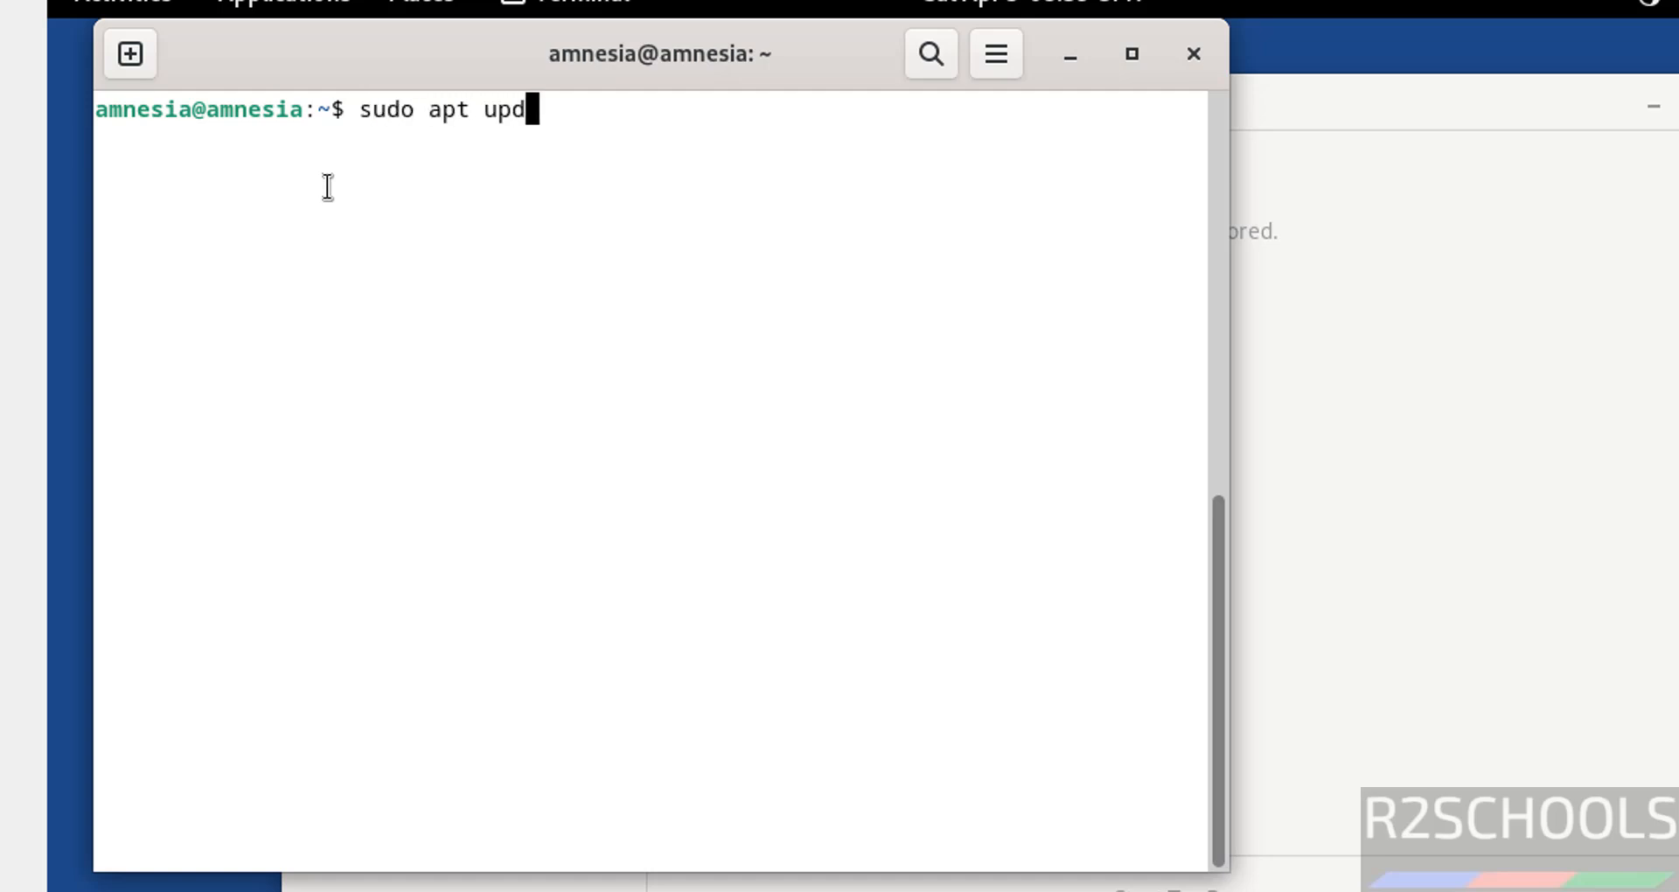
type("ate && su")
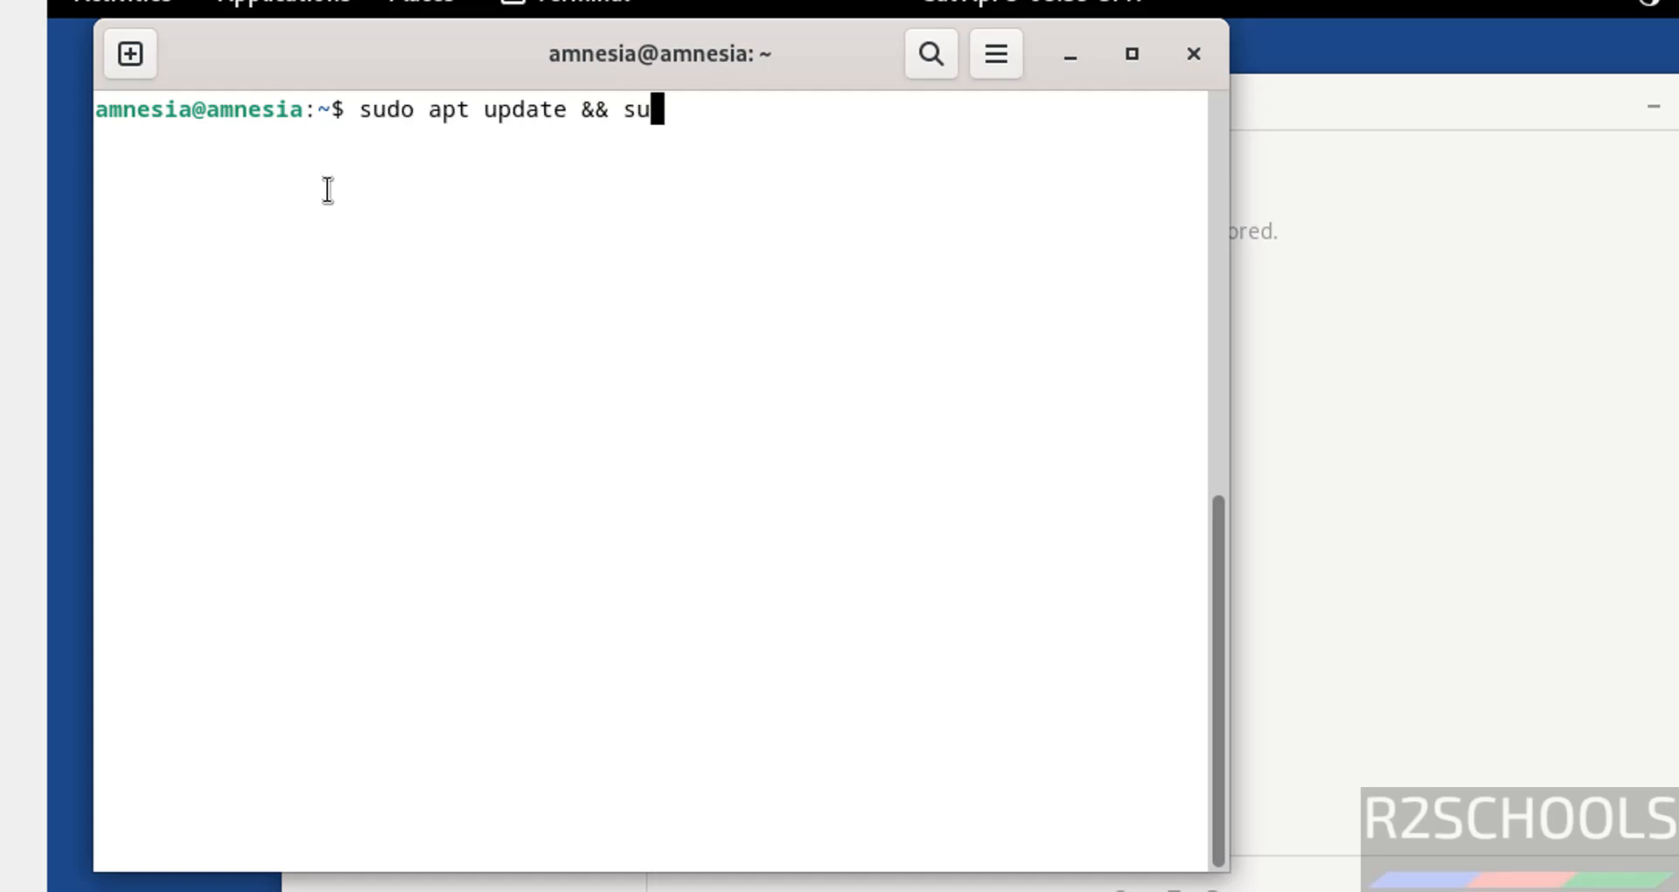
type("do apt up")
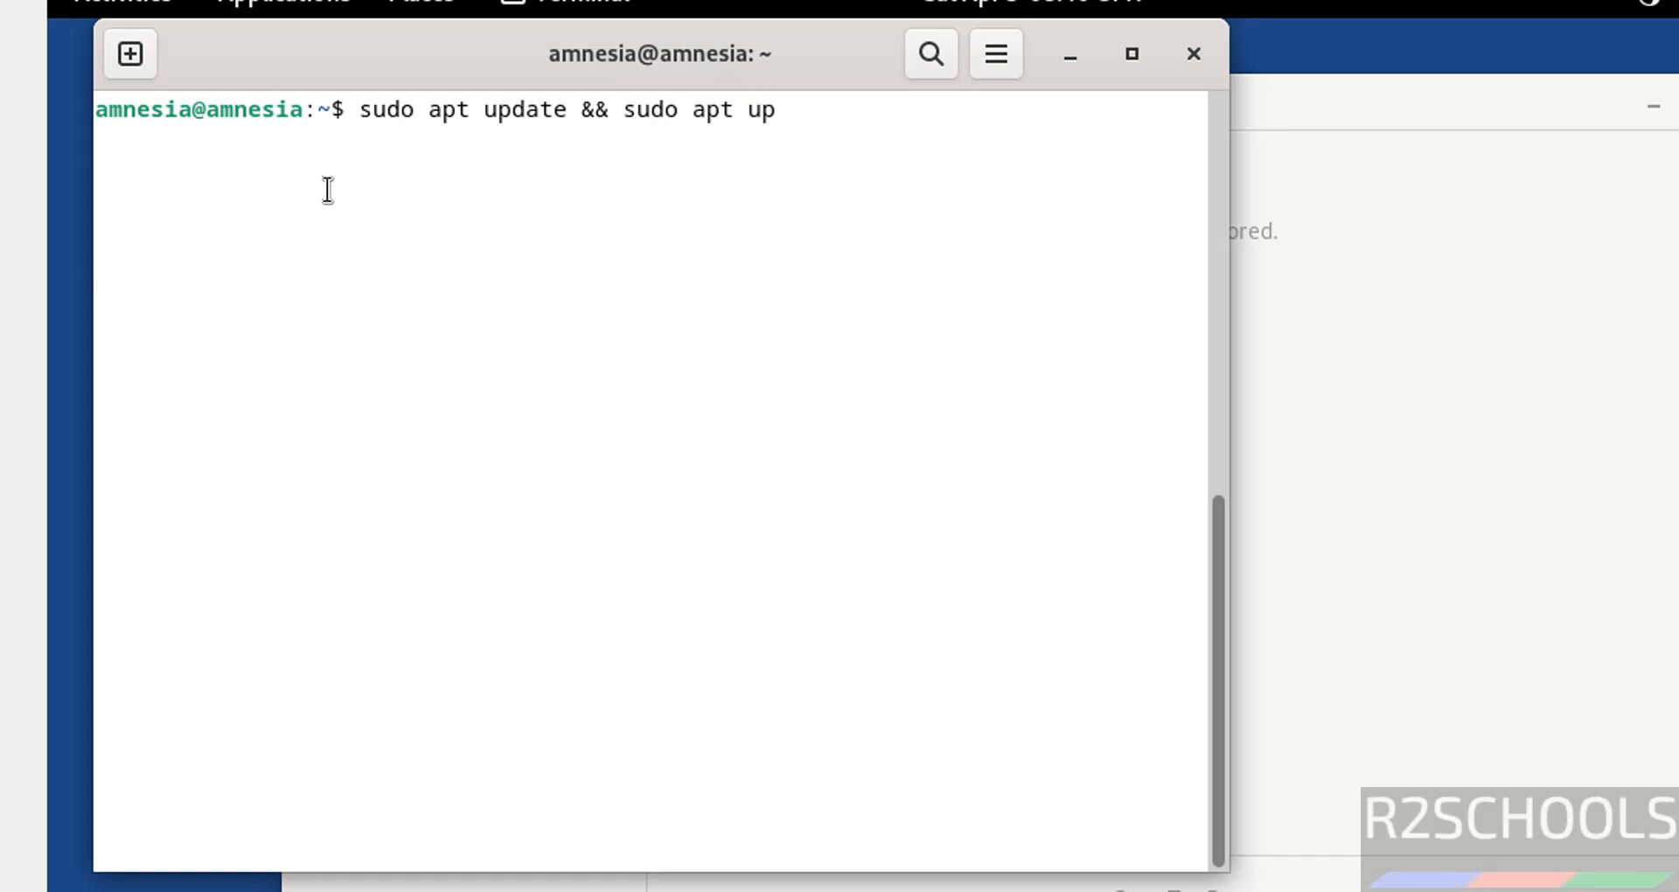
type("grade")
key("Return")
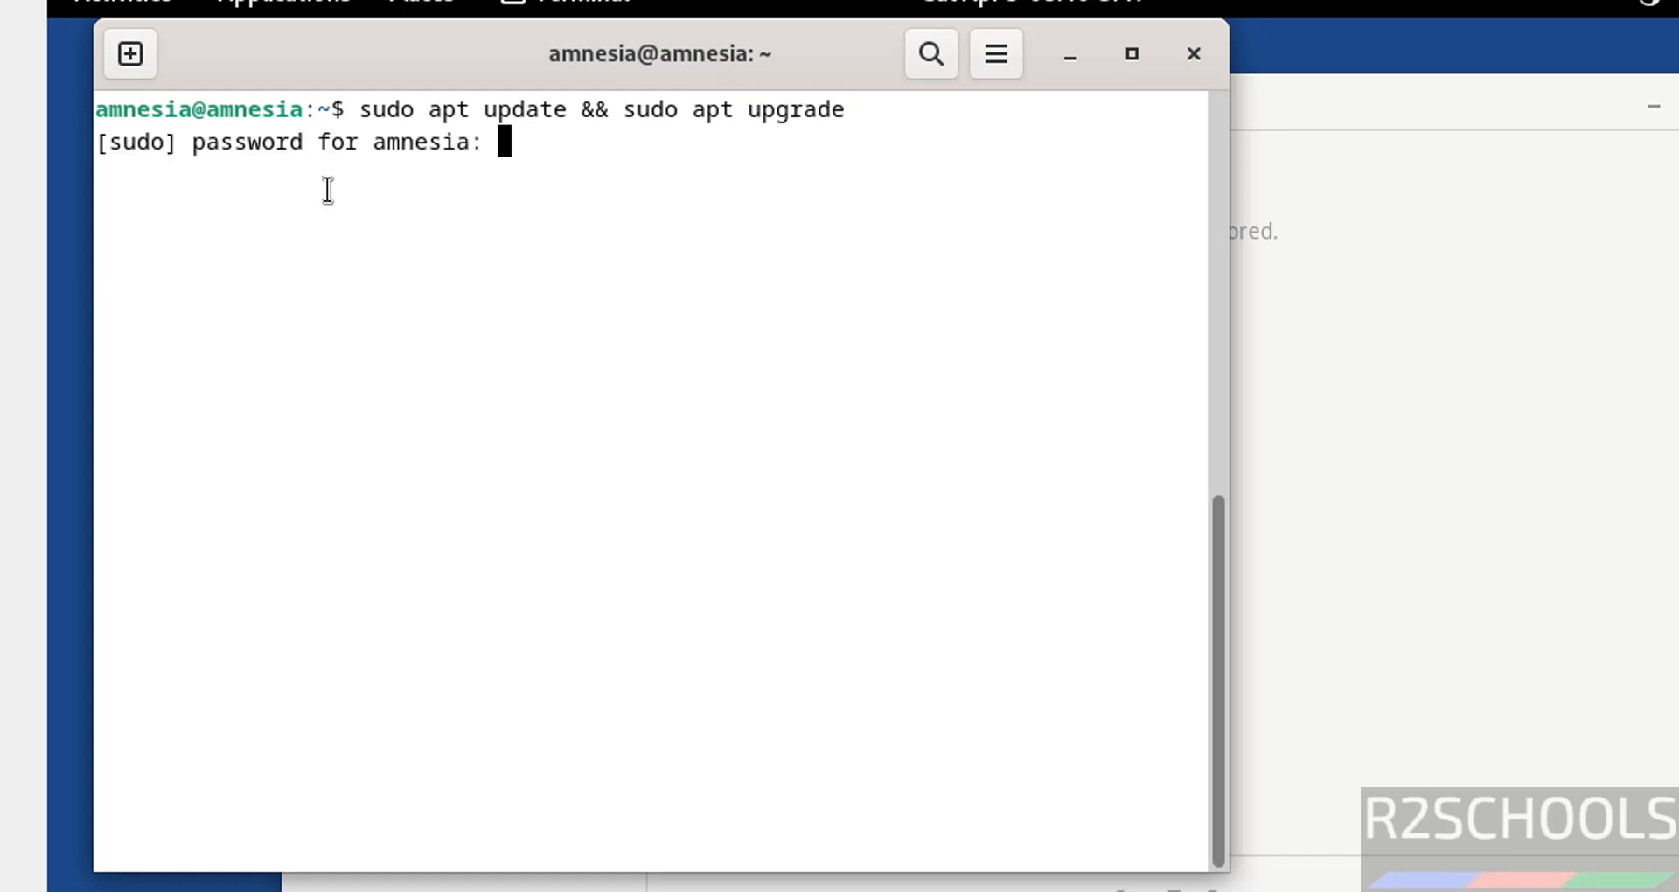
type("********")
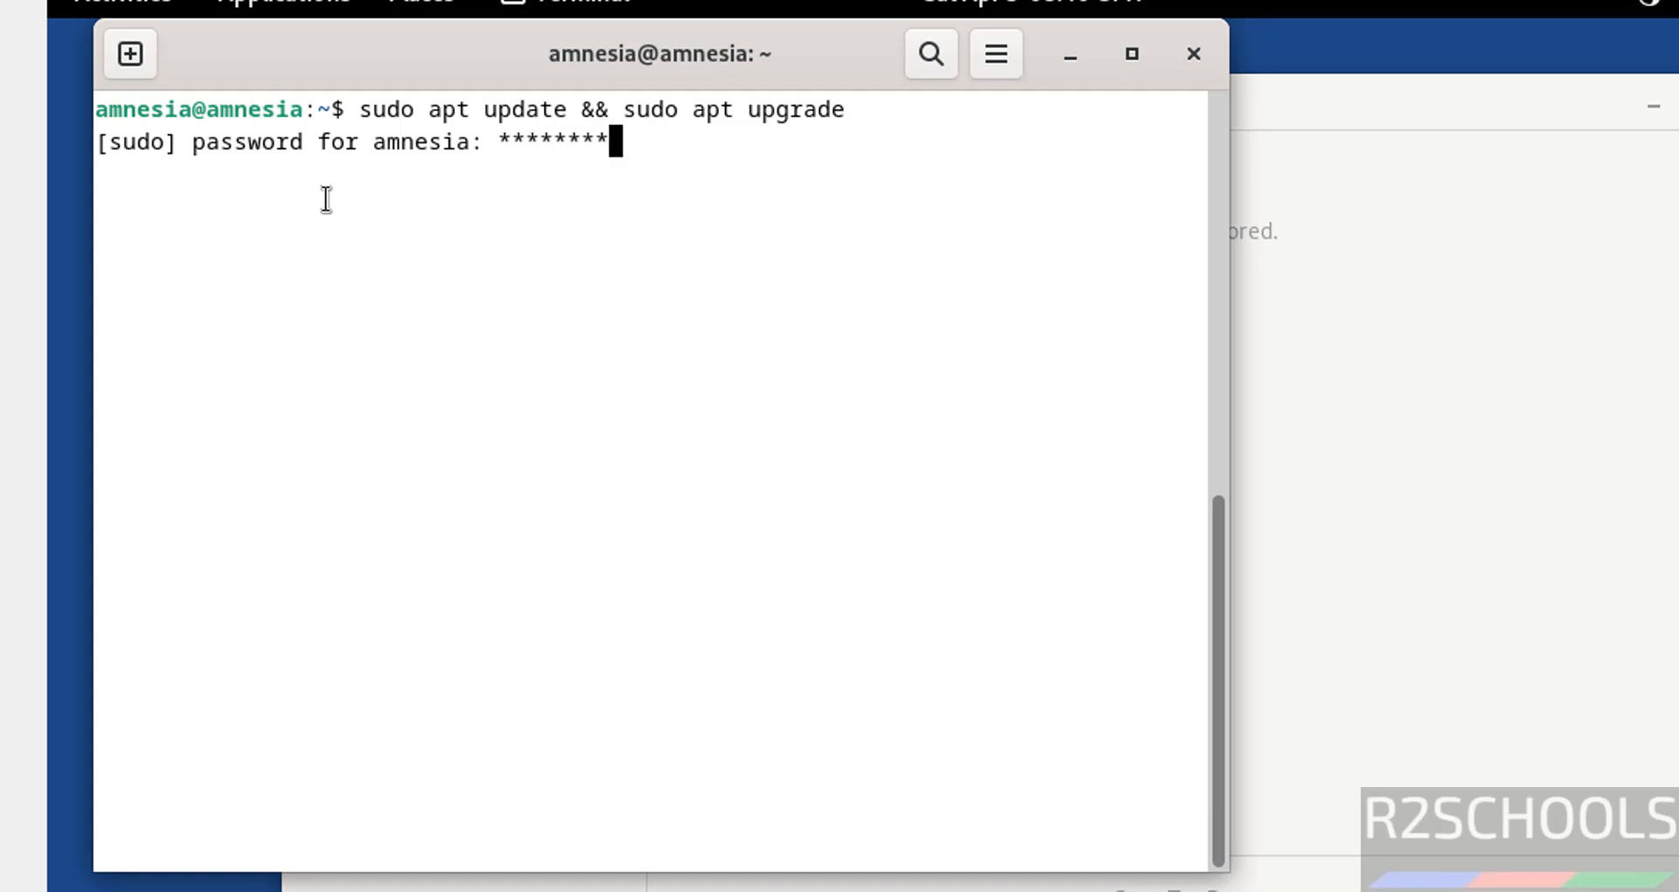
type("*")
key("Return")
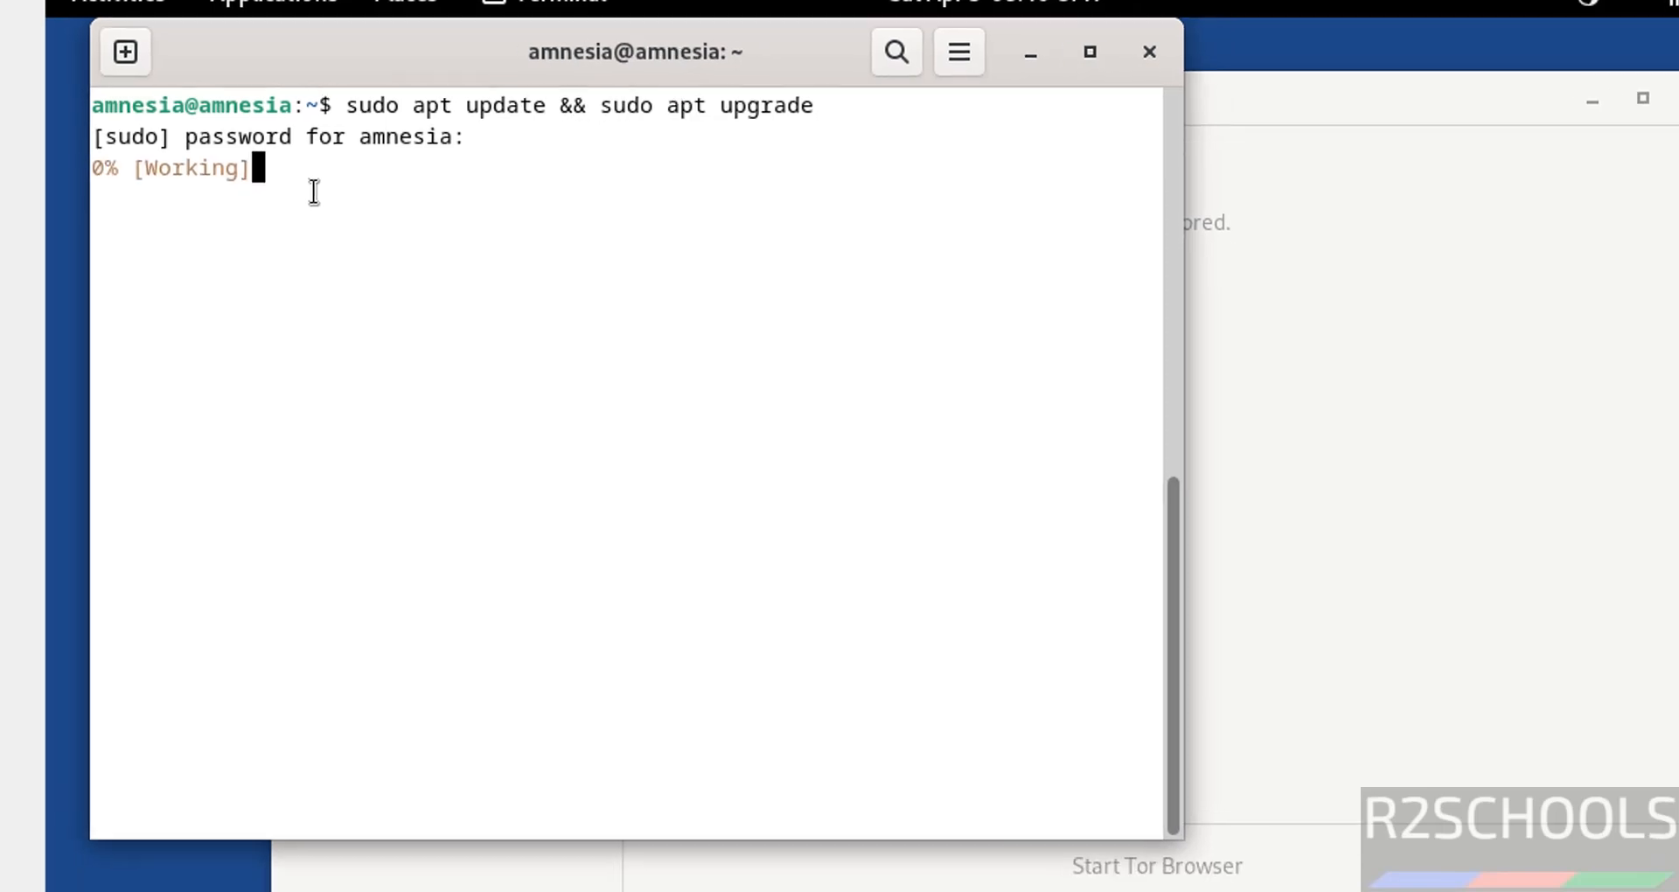
Close Tor Browser and confirm the 11-package Thunderbird upgrade with y
left_click(774, 756)
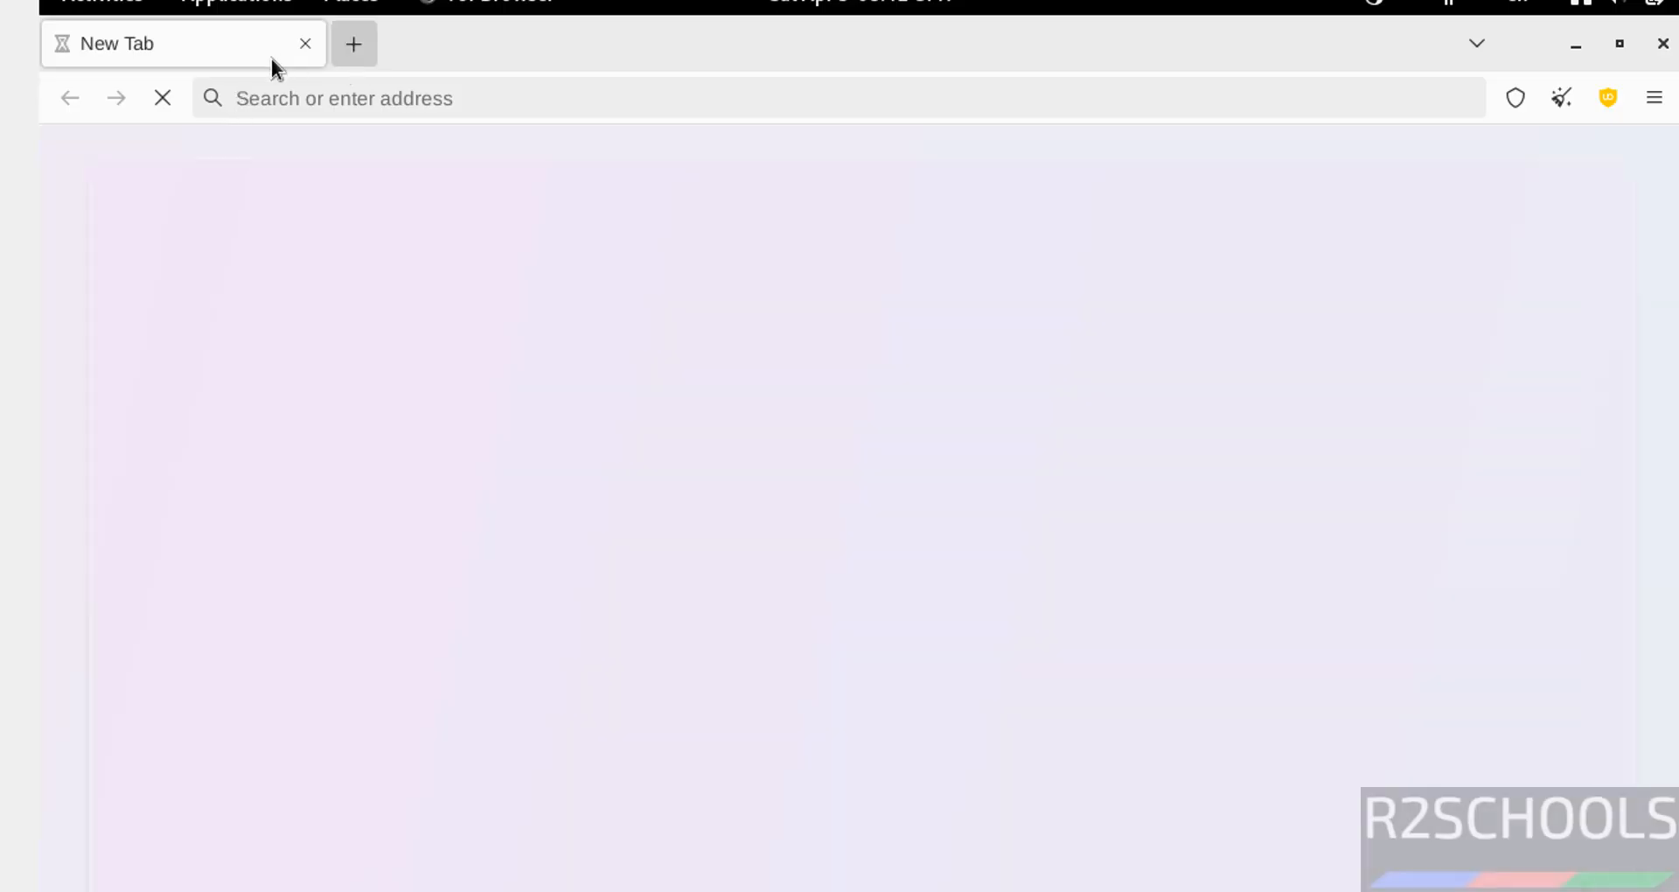
left_click(306, 46)
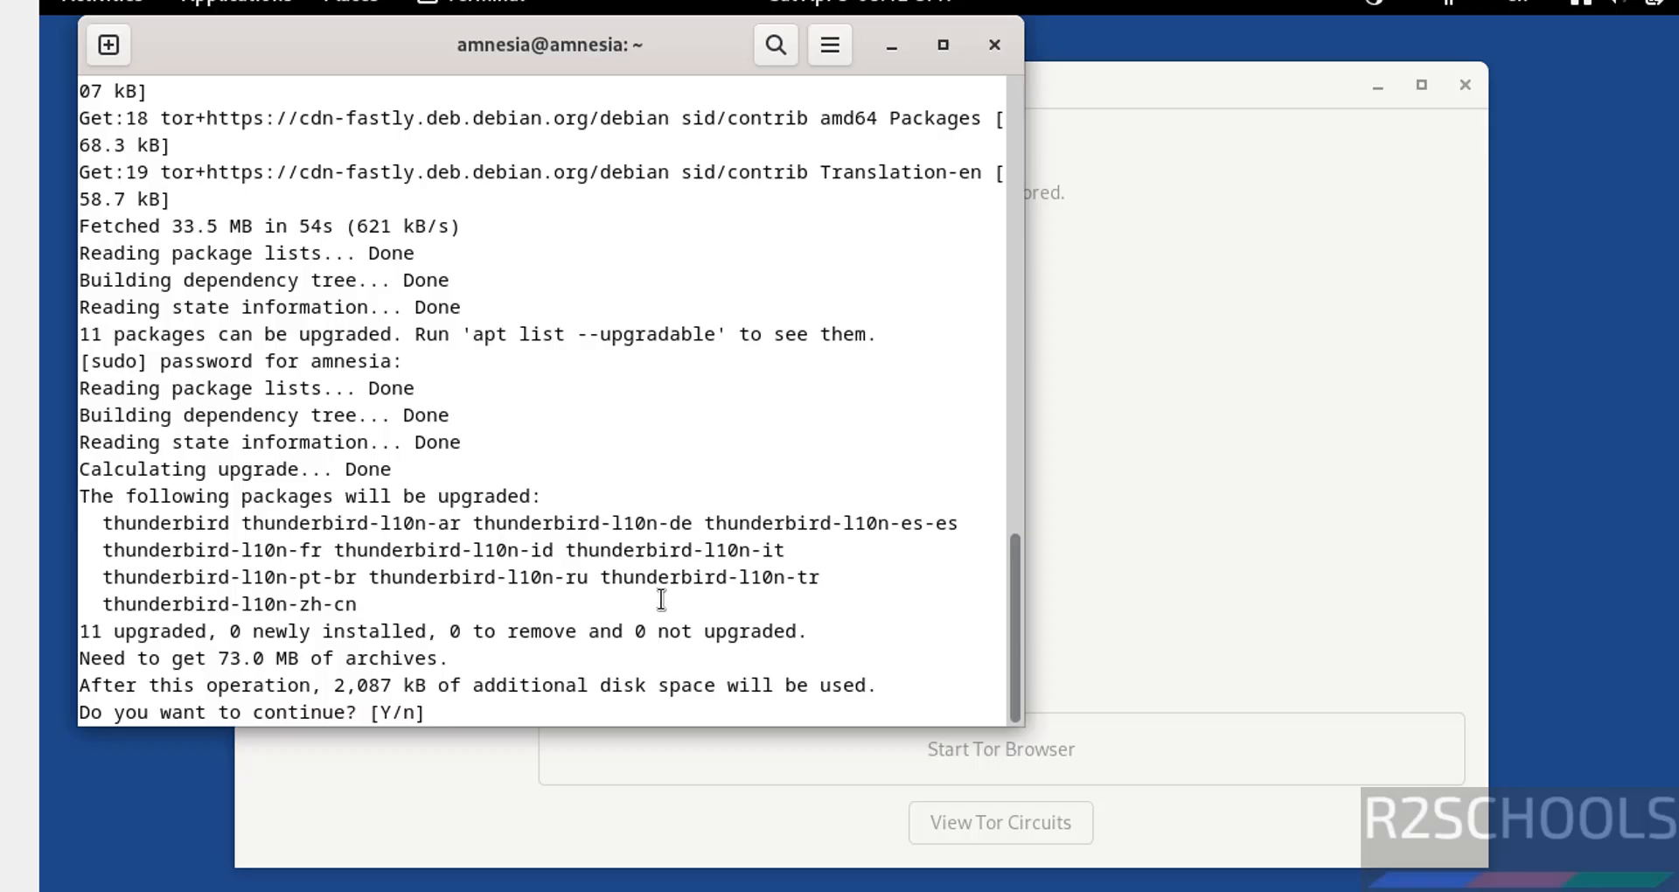
type("y")
key("Return")
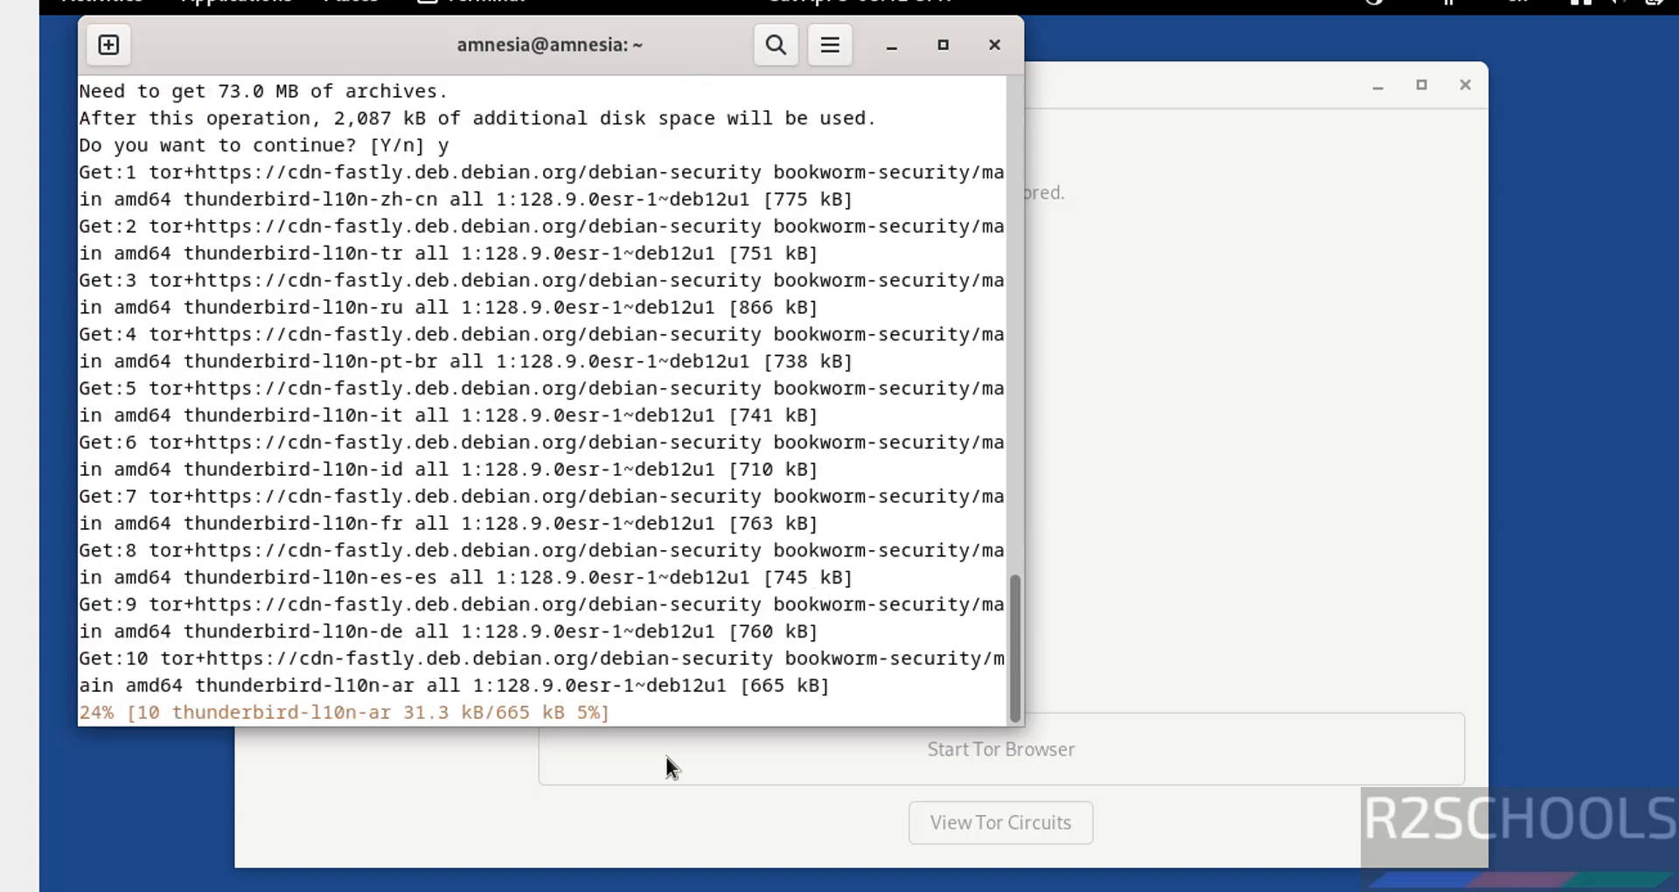